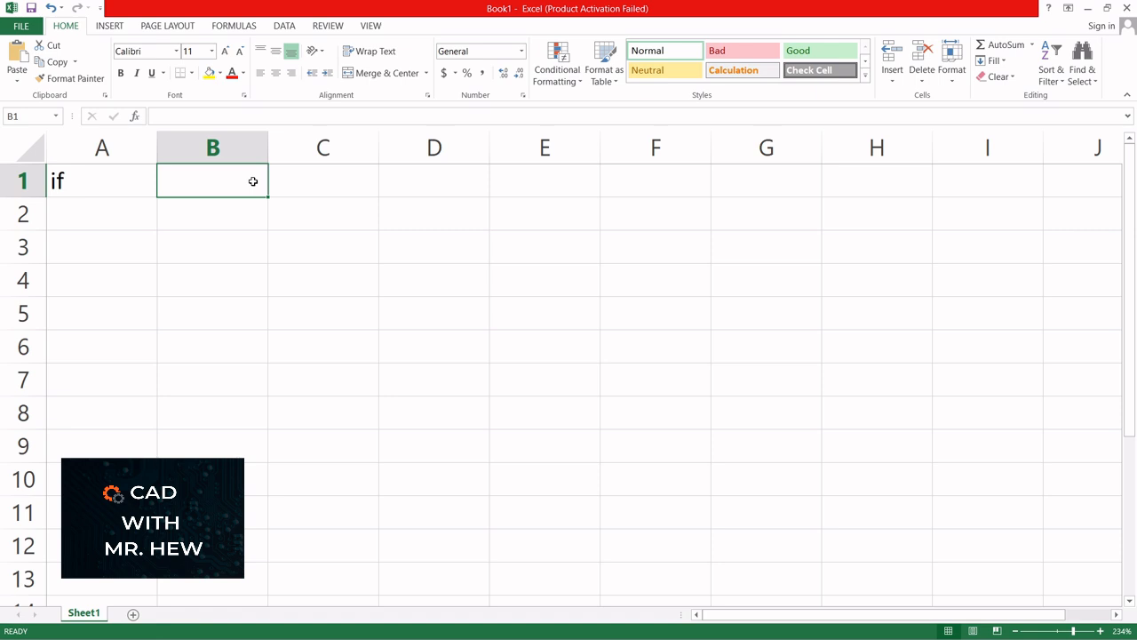
- Enter the heading 'colour' in B1, then 'red' and 'blue' in B2 and B3
type("Clo")
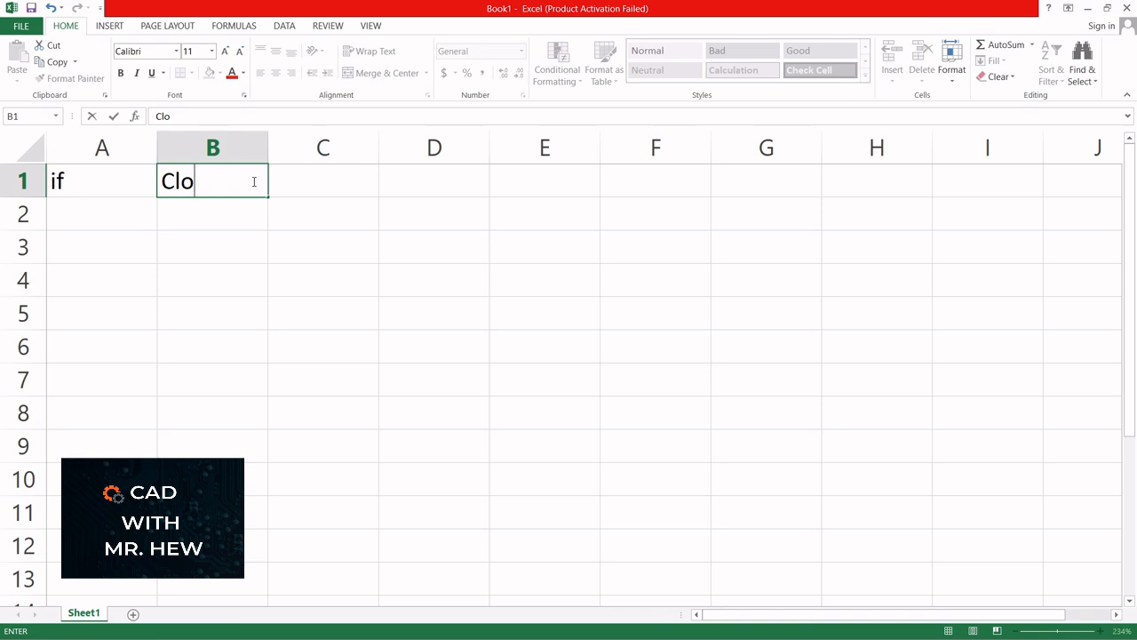
key("BackSpace")
key("BackSpace")
key("BackSpace")
type("colour")
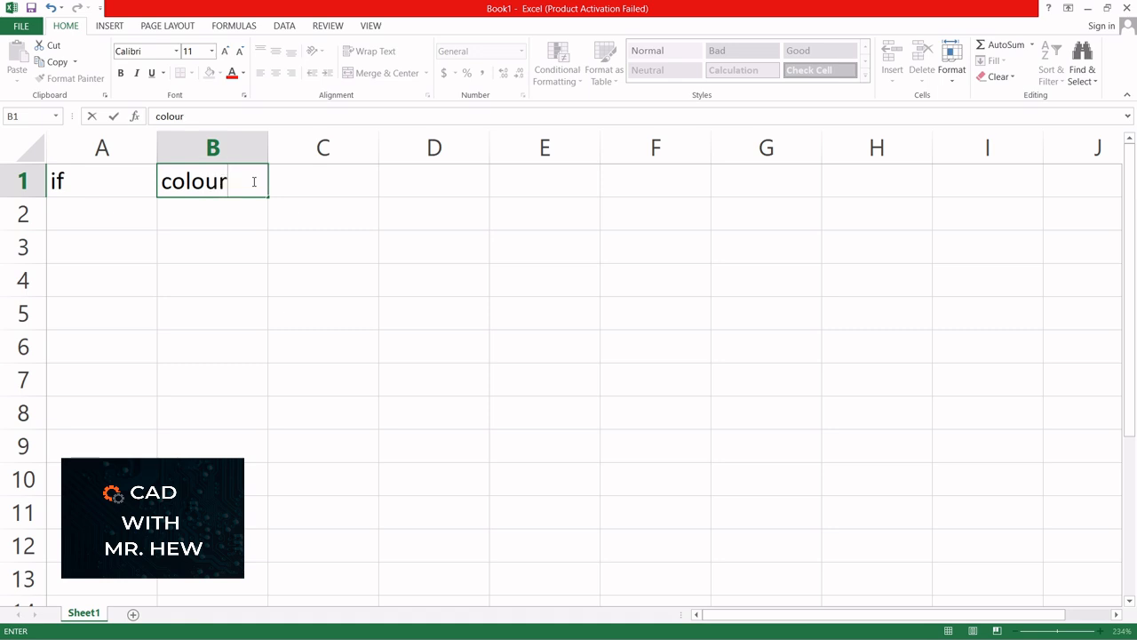
left_click(223, 216)
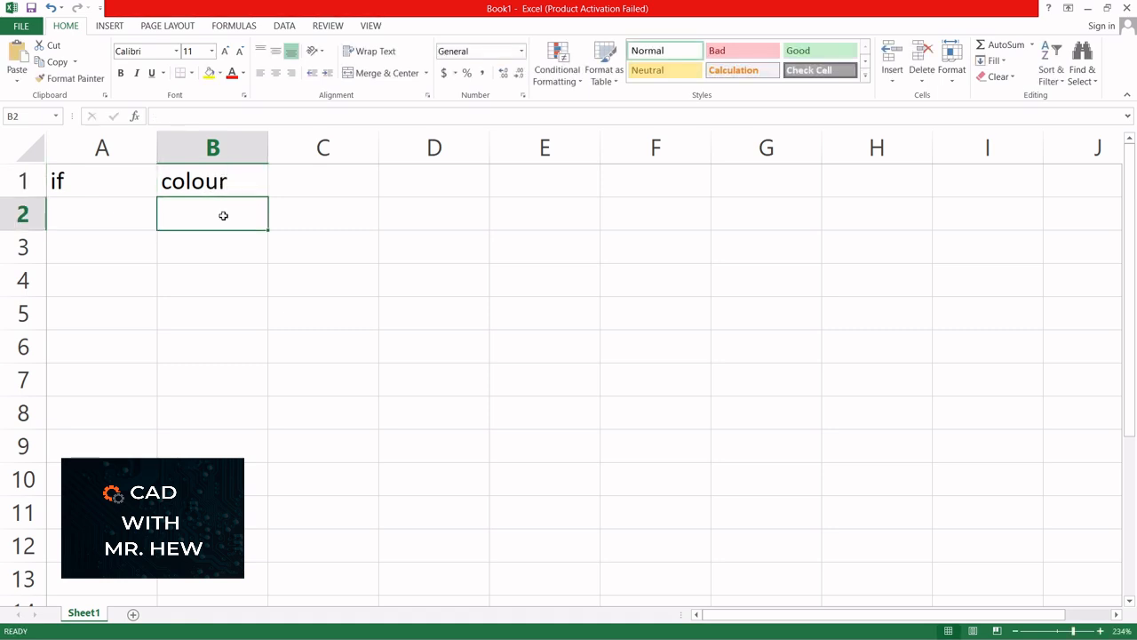
type("red")
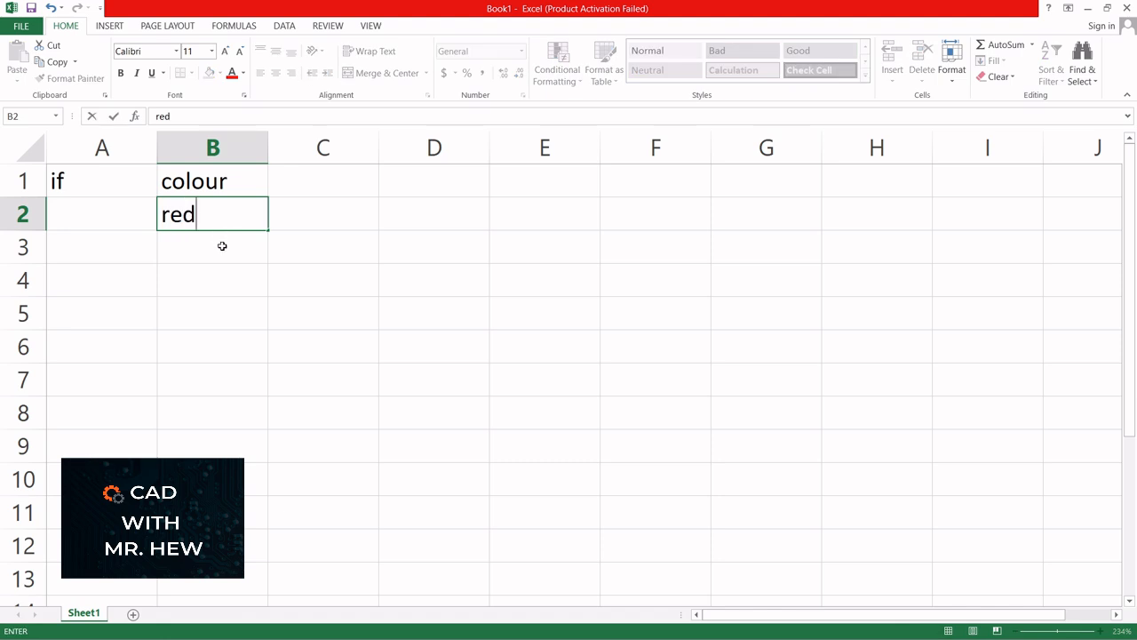
left_click(222, 246)
type("blue")
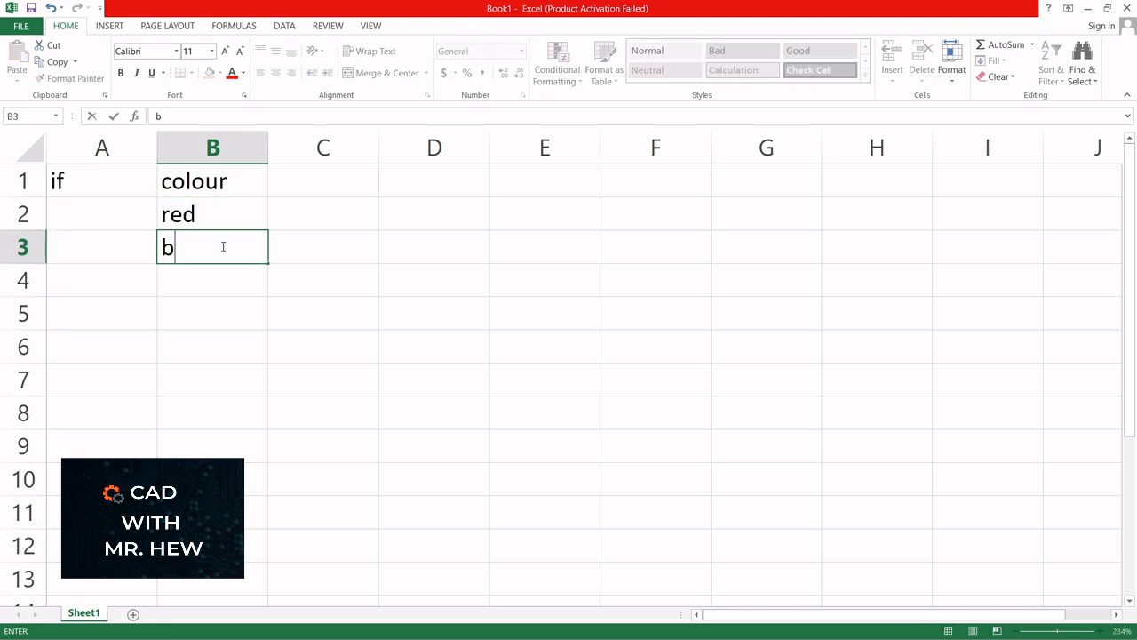
left_click(222, 281)
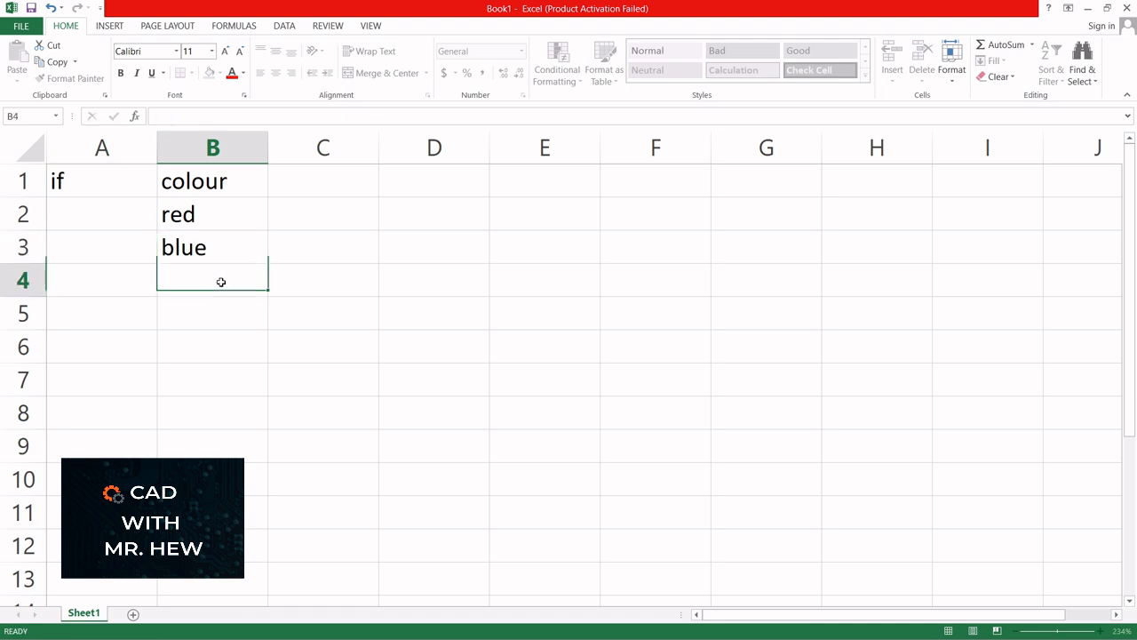
- Add 'green', 'purple' and 'orange' in B4 through B6
type("f")
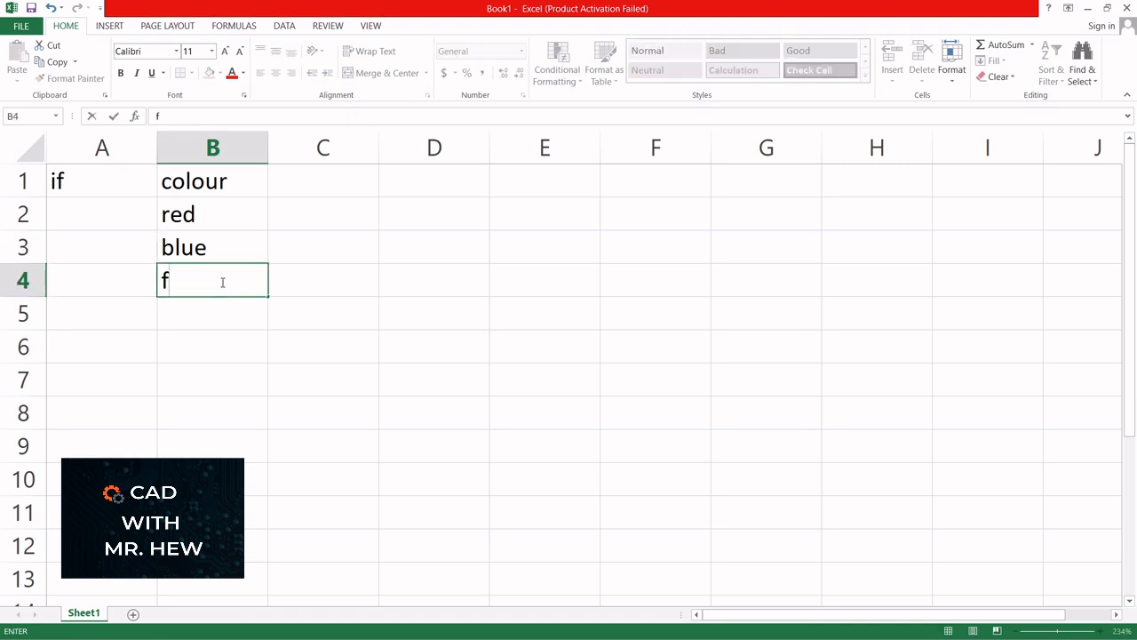
key("BackSpace")
type("green")
left_click(194, 312)
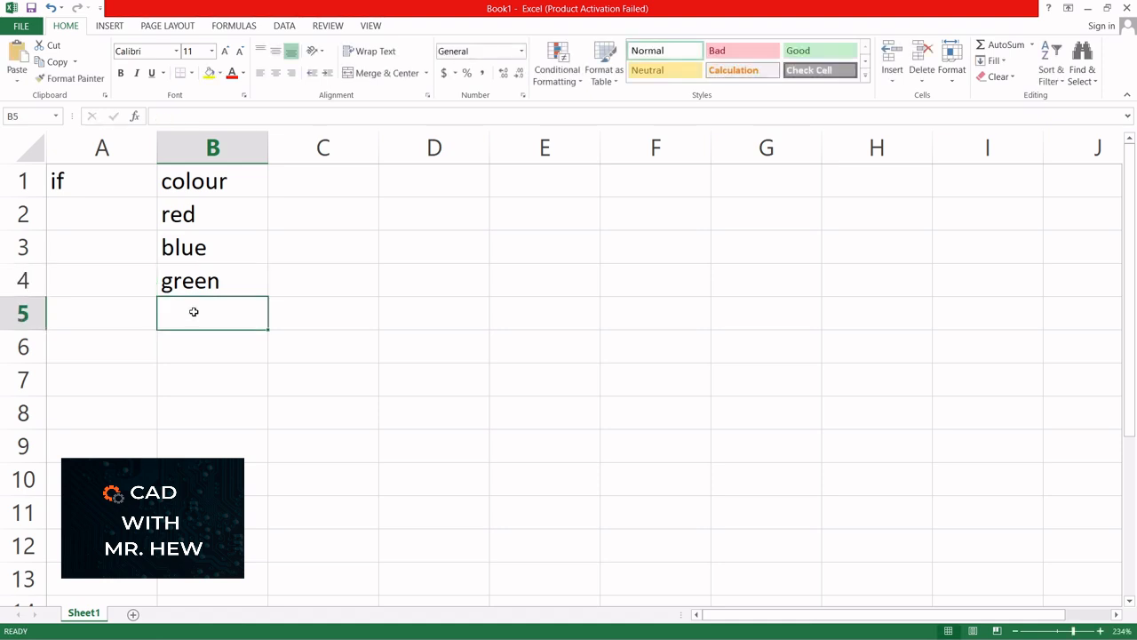
type("purple")
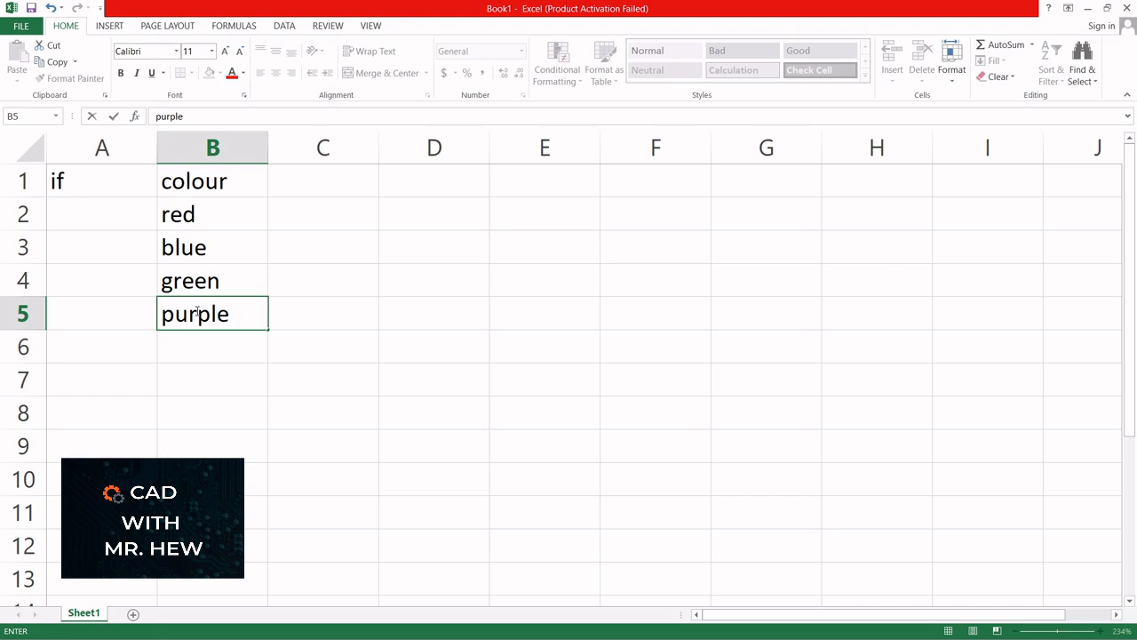
left_click(198, 342)
type("o")
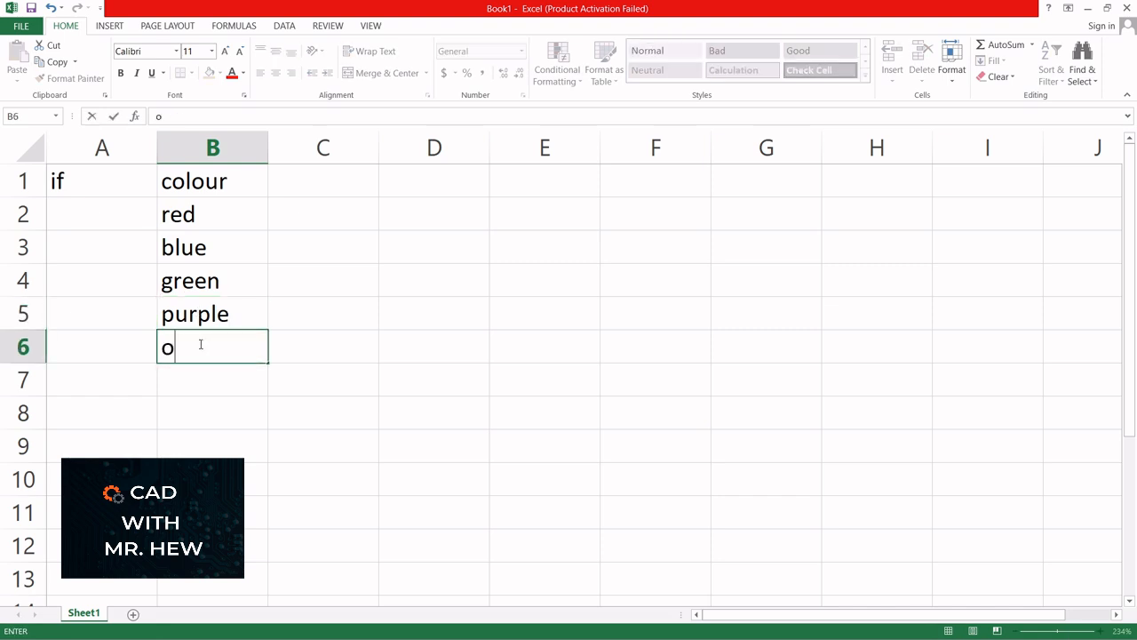
type("range")
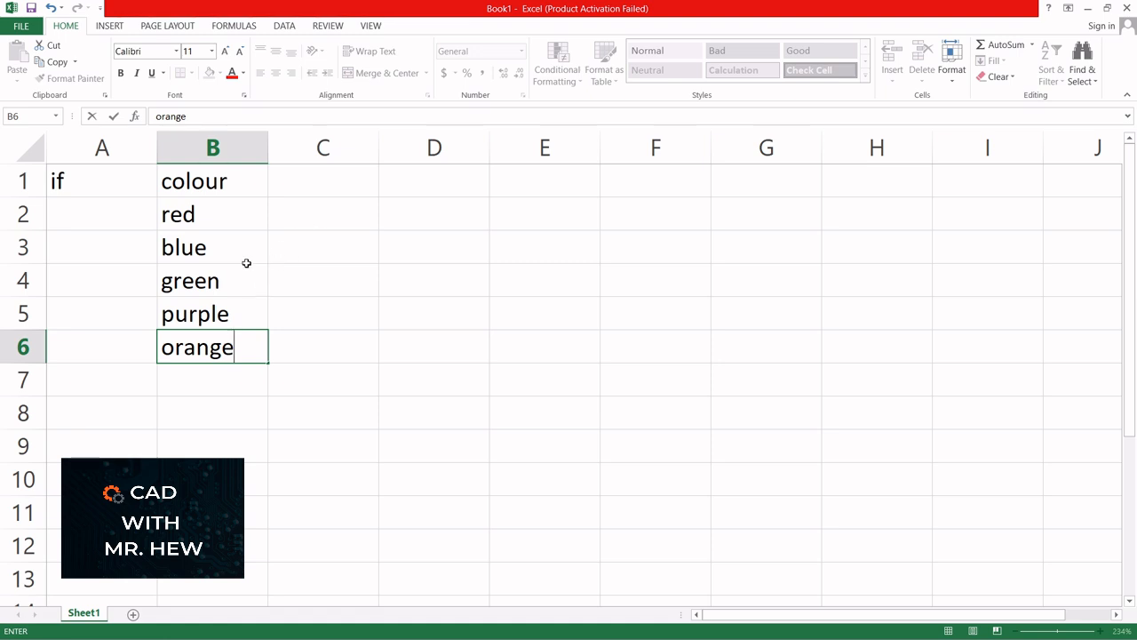
left_click(300, 213)
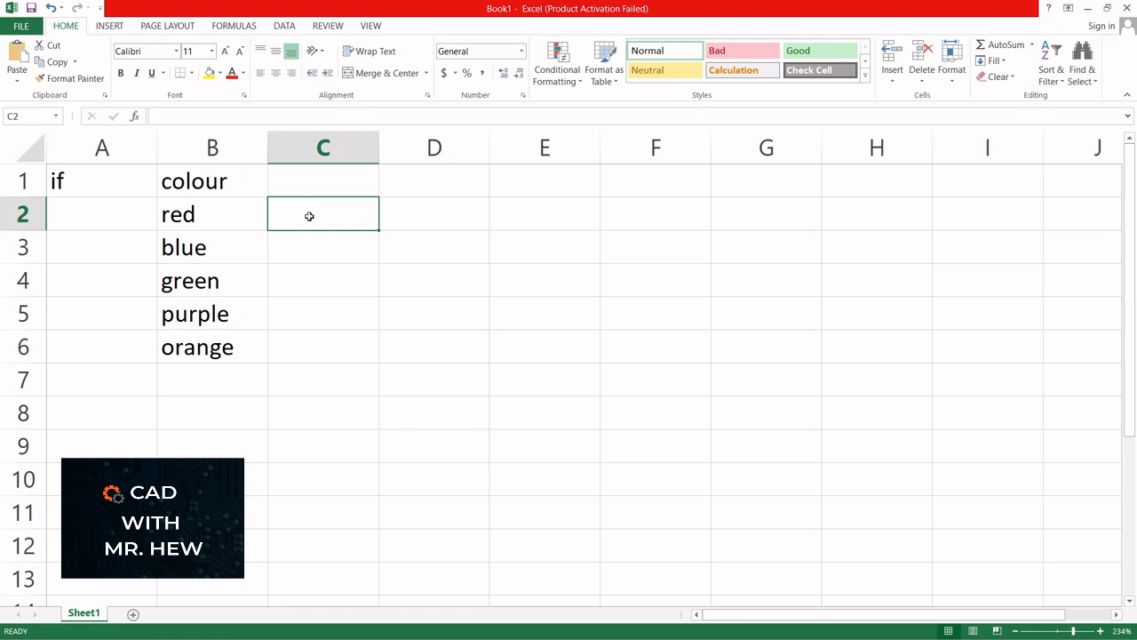
- Enter =IF(B2="red",TRUE,FALSE) in C2 so it returns TRUE for red
type("=i")
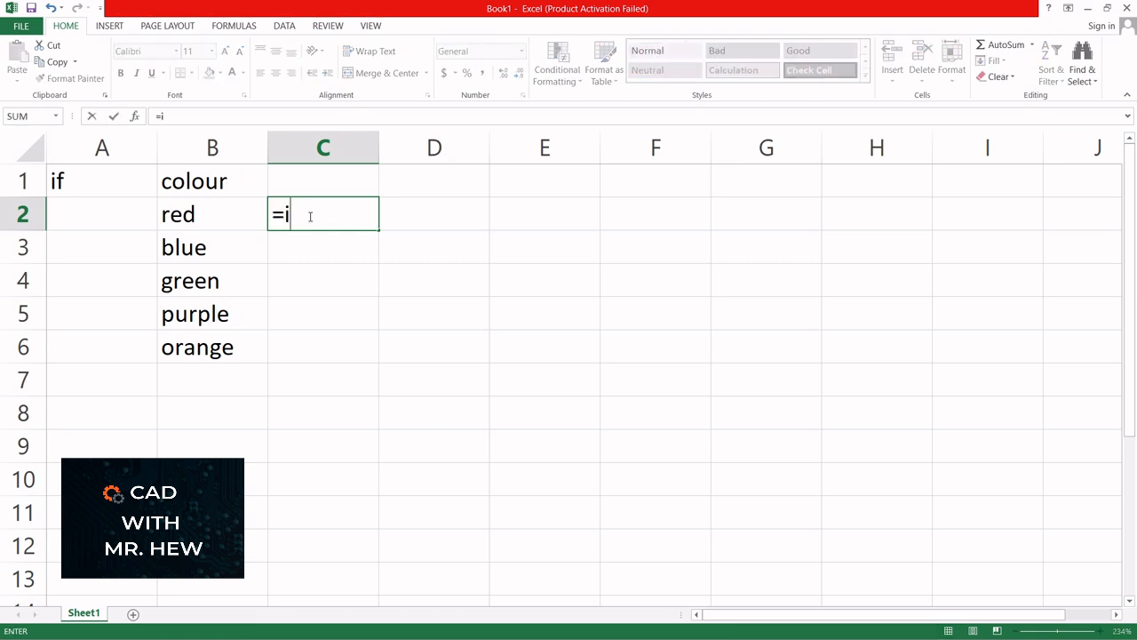
type("f")
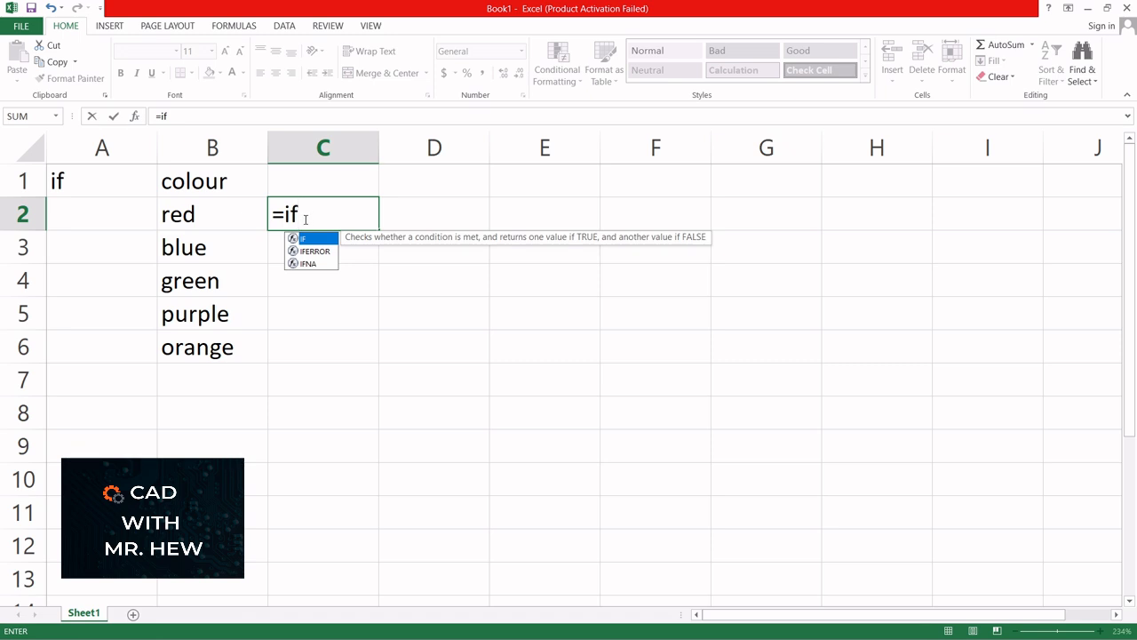
double_click(296, 238)
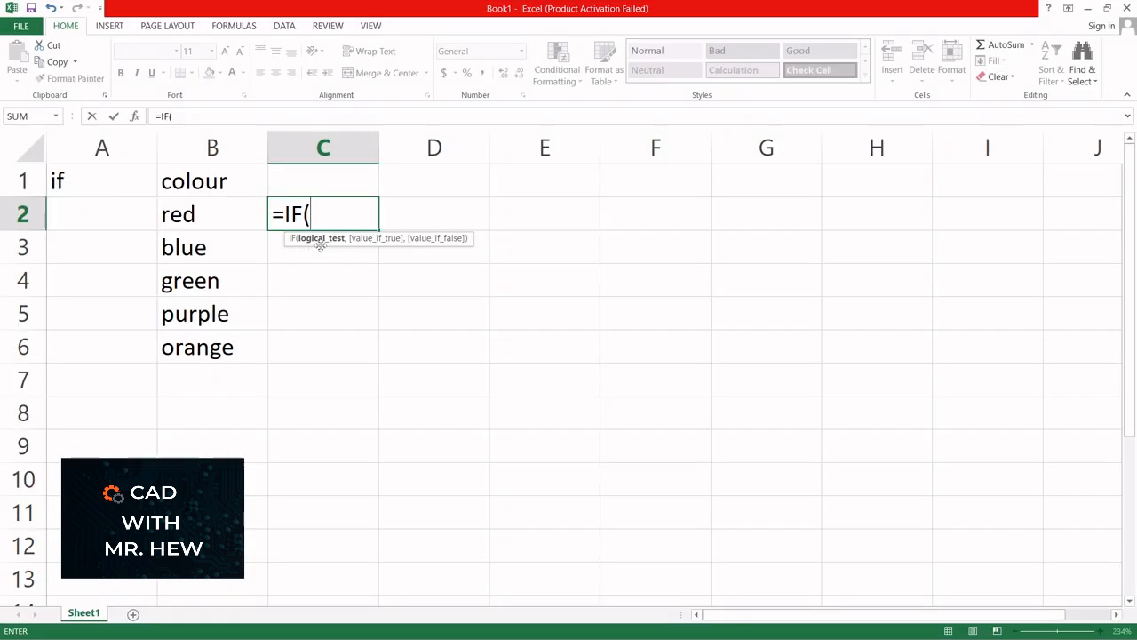
left_click(213, 217)
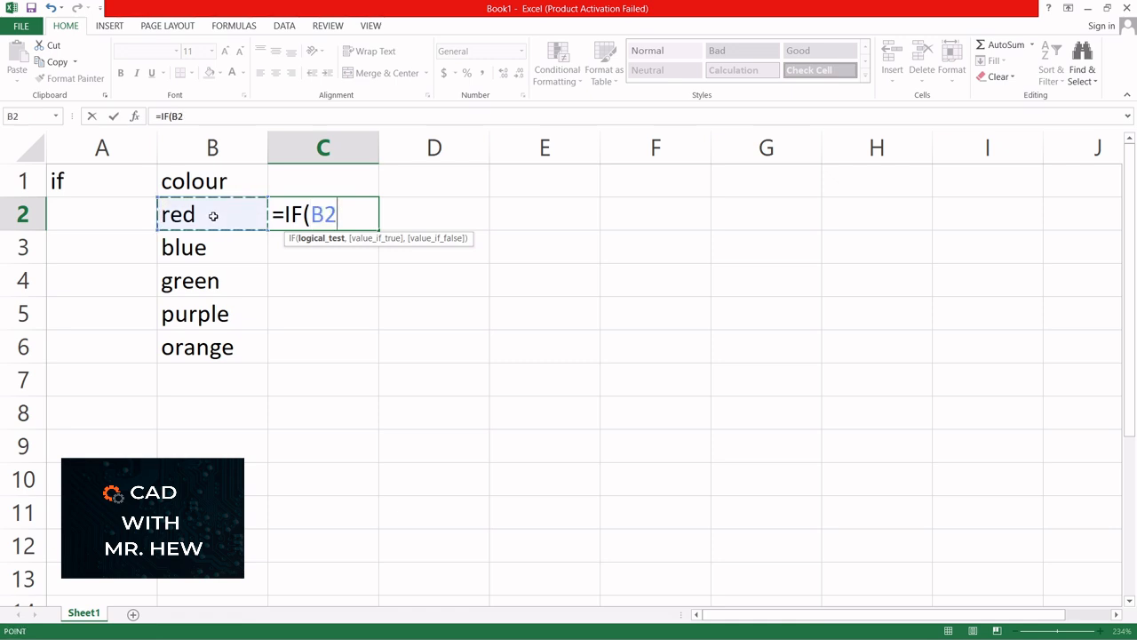
type("=")
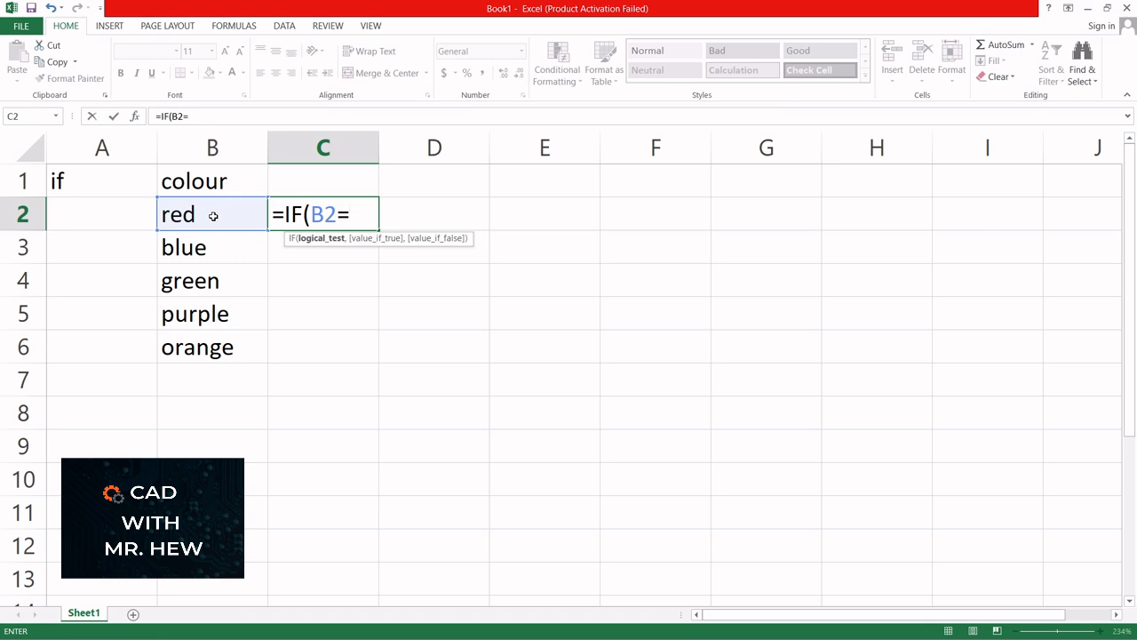
type("\"red\",")
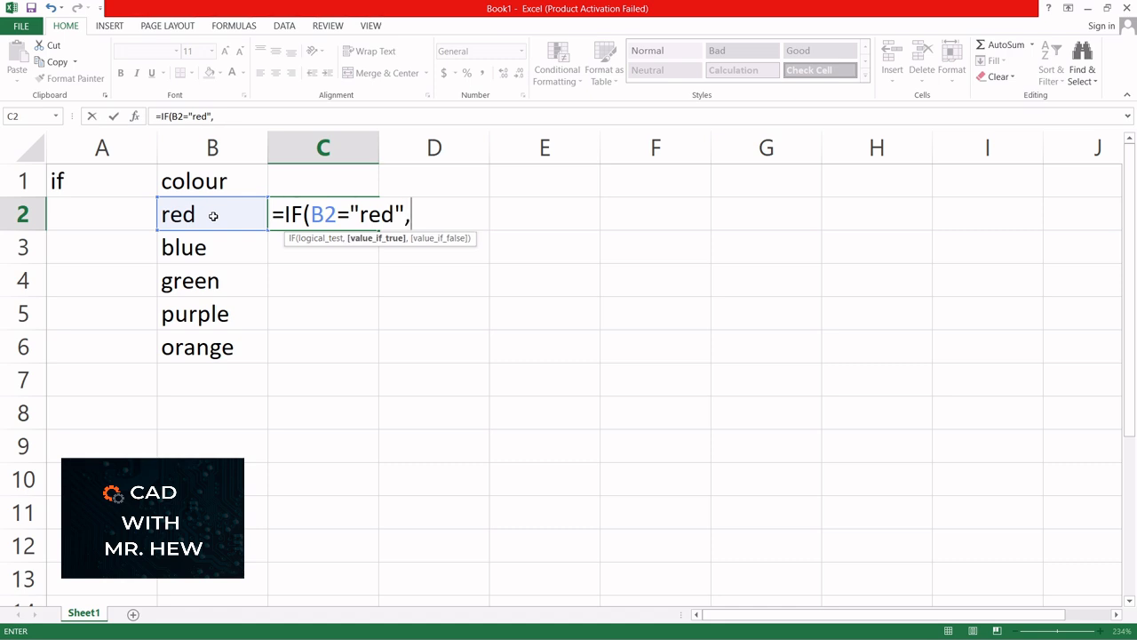
type("TRU")
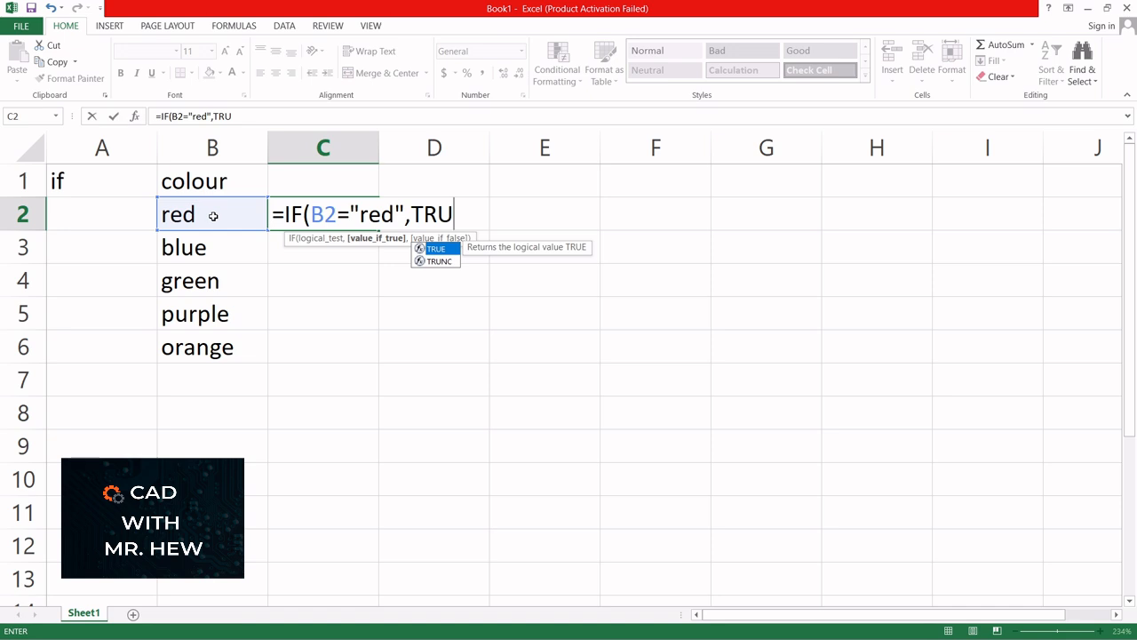
type("E")
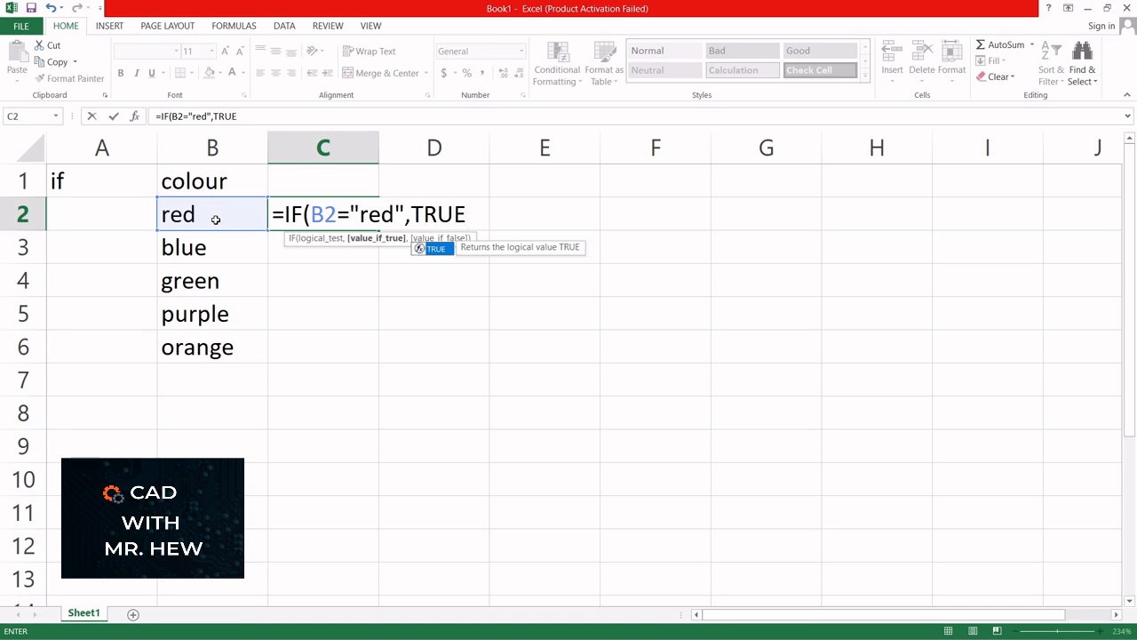
type(",")
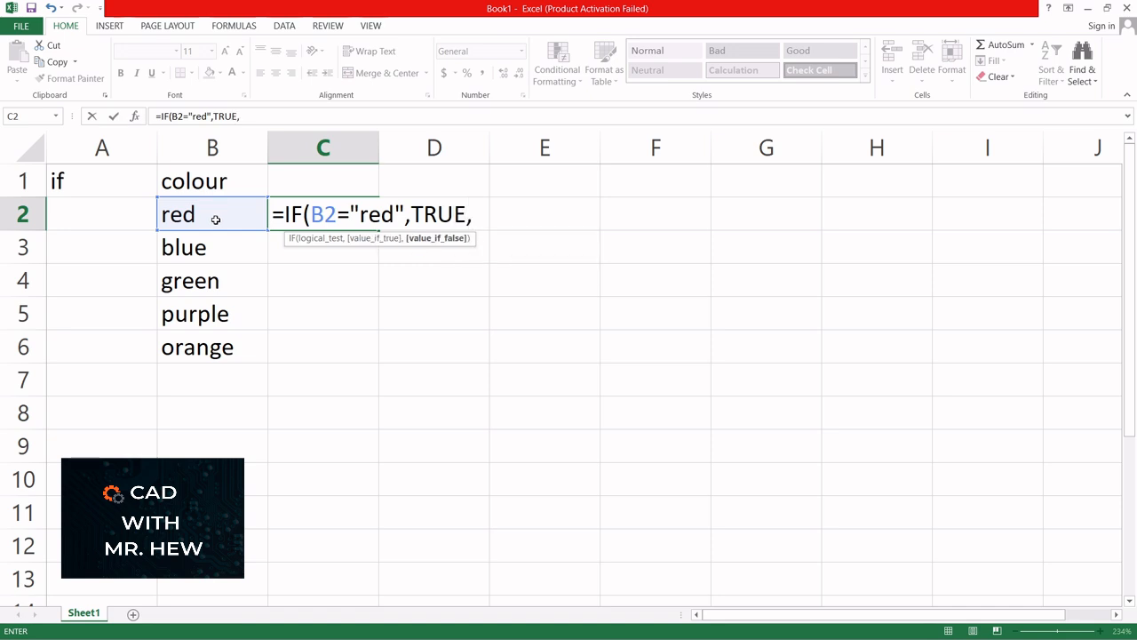
type("FA")
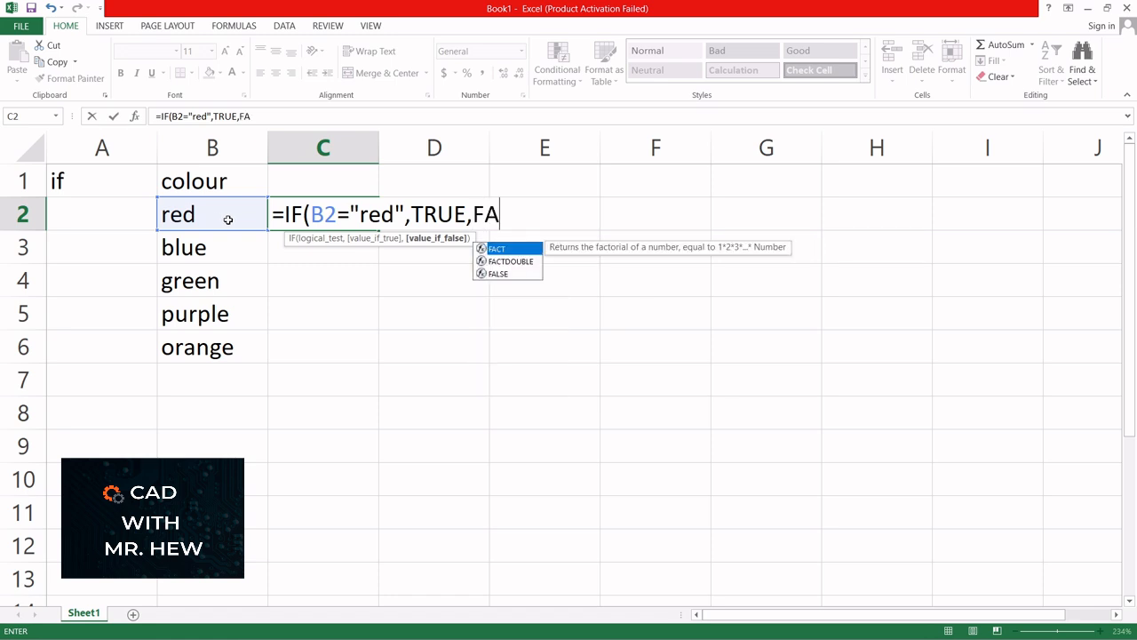
double_click(499, 272)
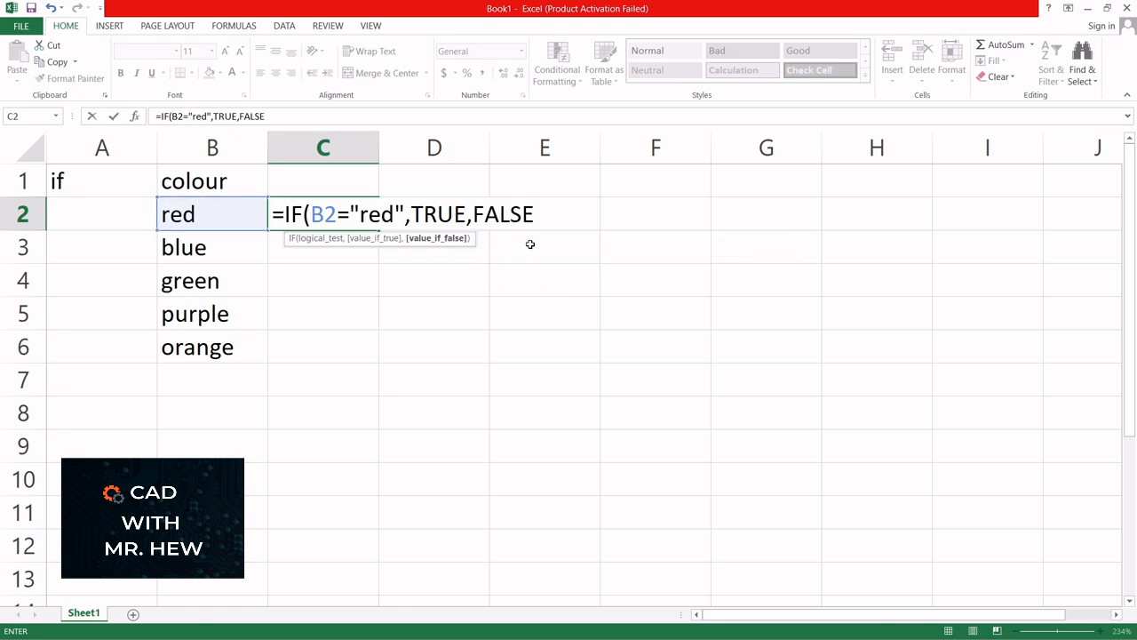
type(")")
key("Return")
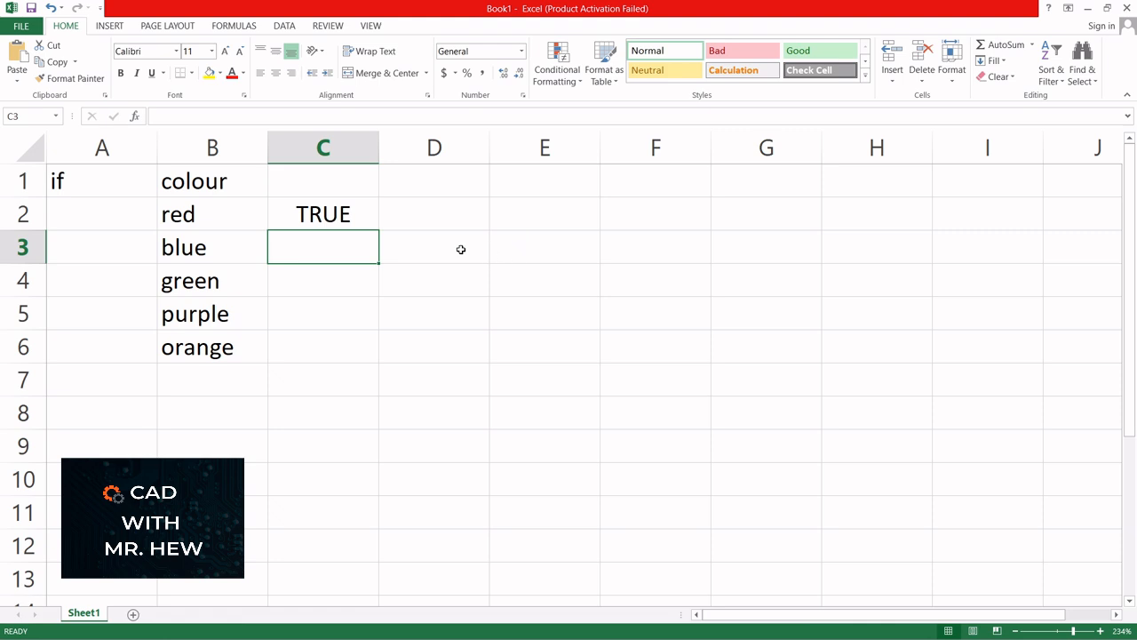
left_click(345, 220)
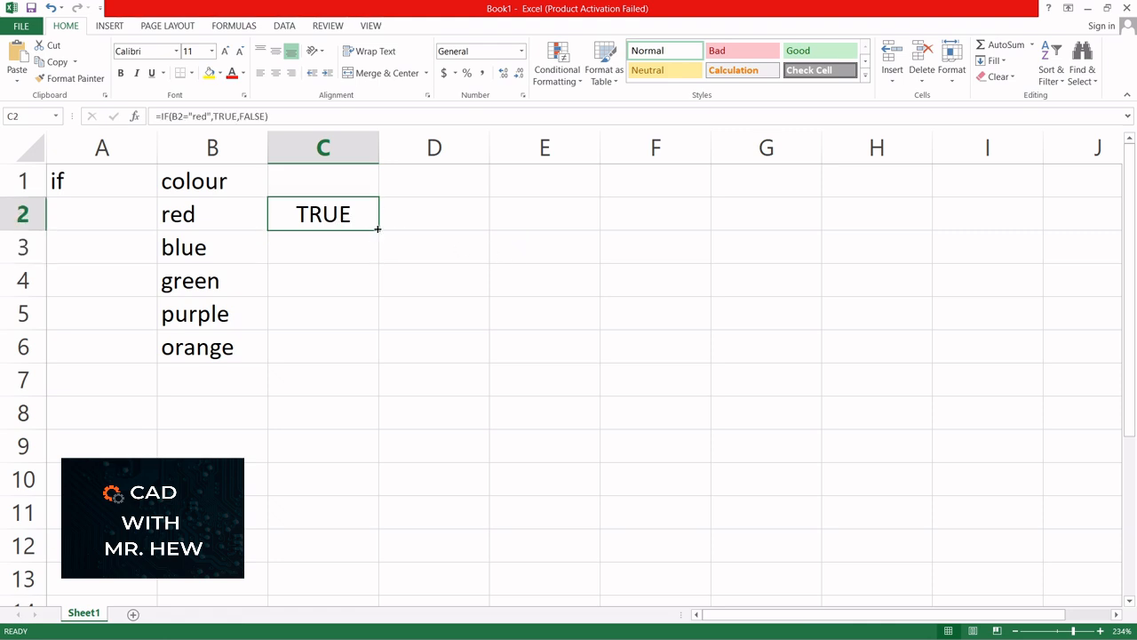
- Fill the C2 IF formula down to C6 and replace purple in B5 with RED
left_click_drag(380, 230, 380, 362)
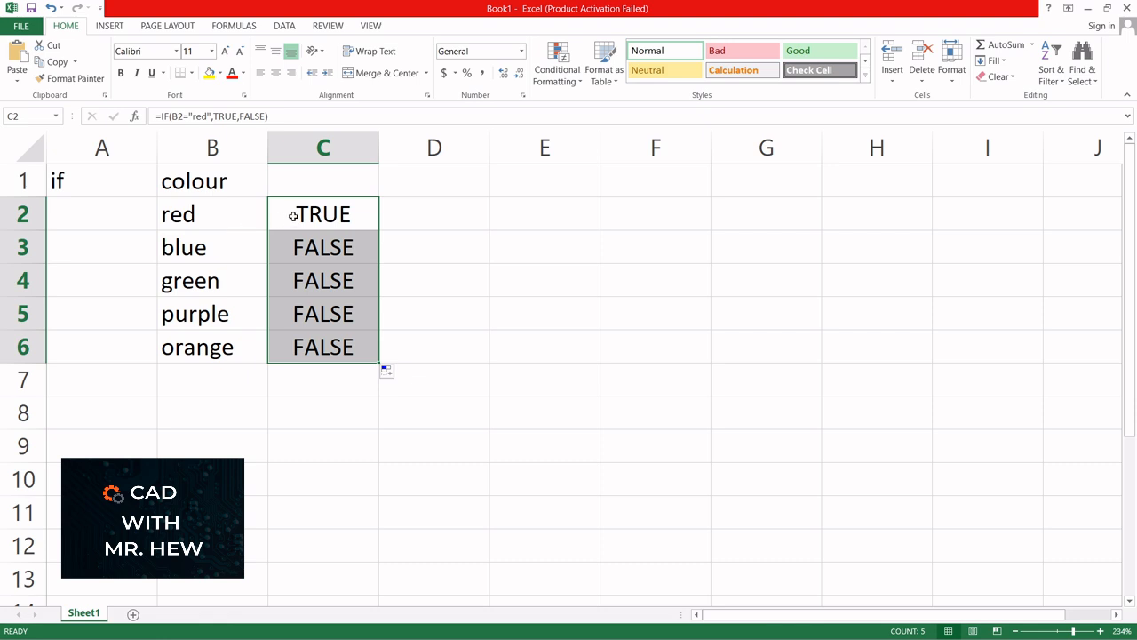
left_click(191, 314)
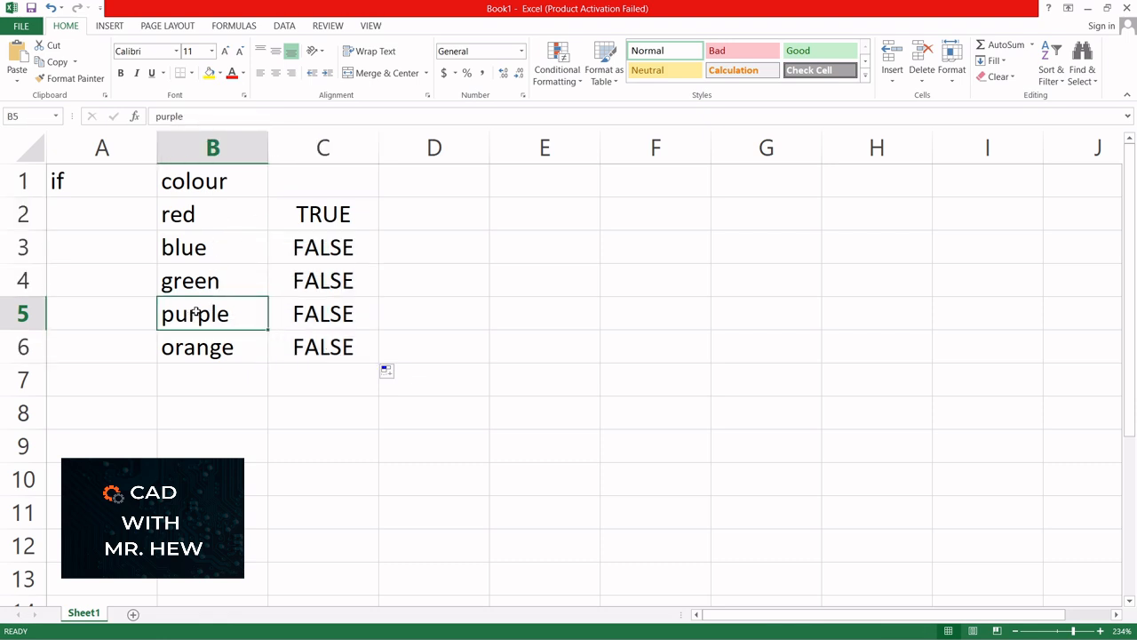
type("RED")
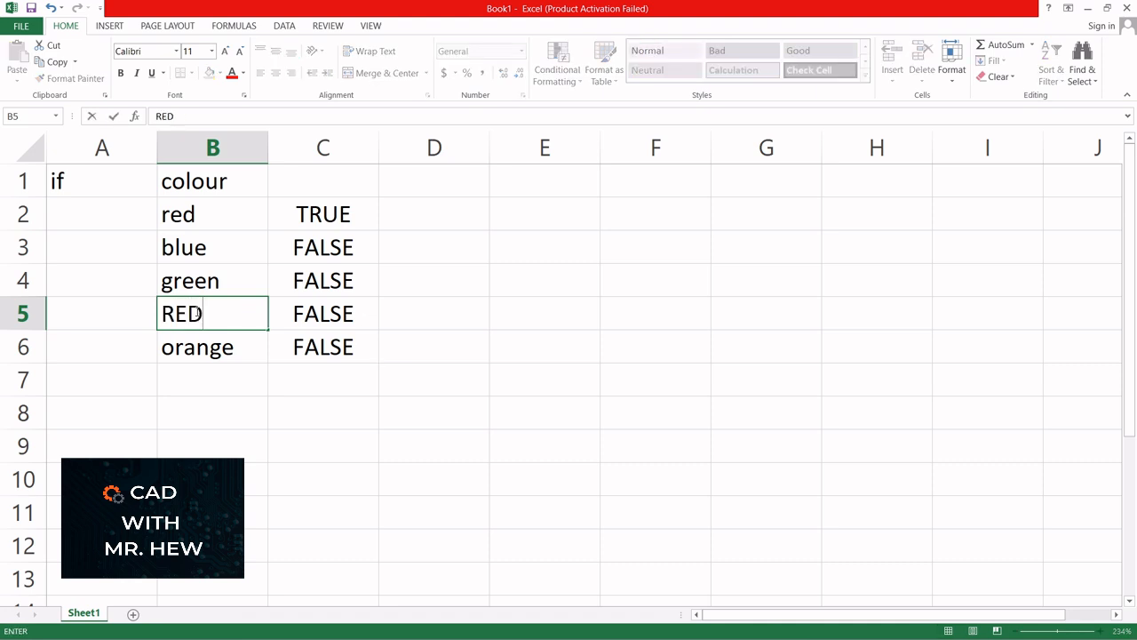
key("Return")
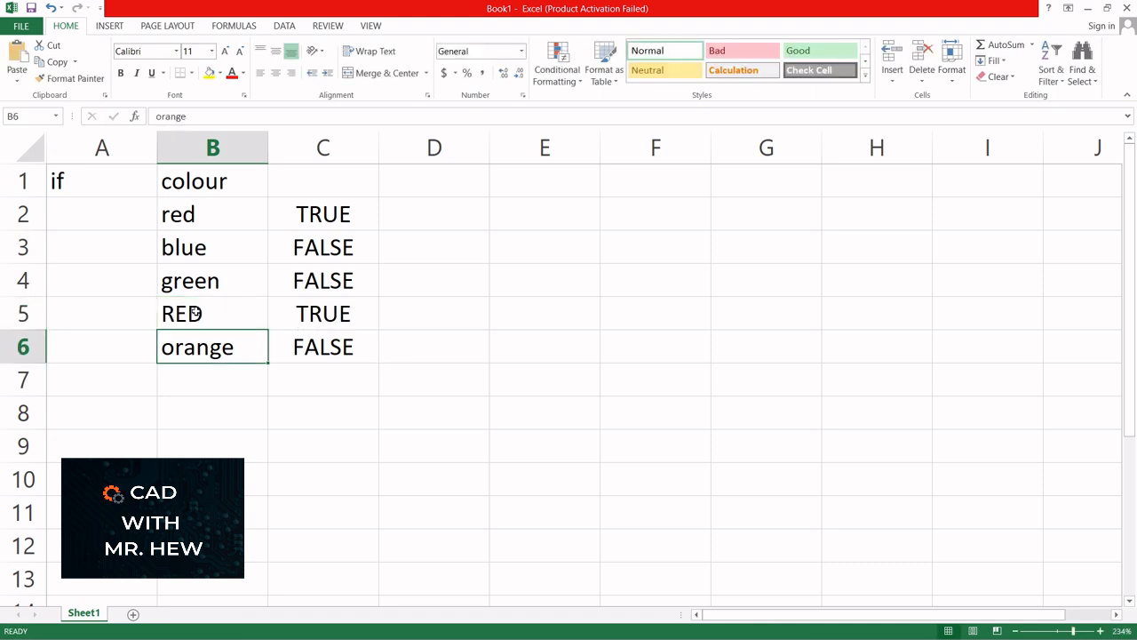
left_click(420, 214)
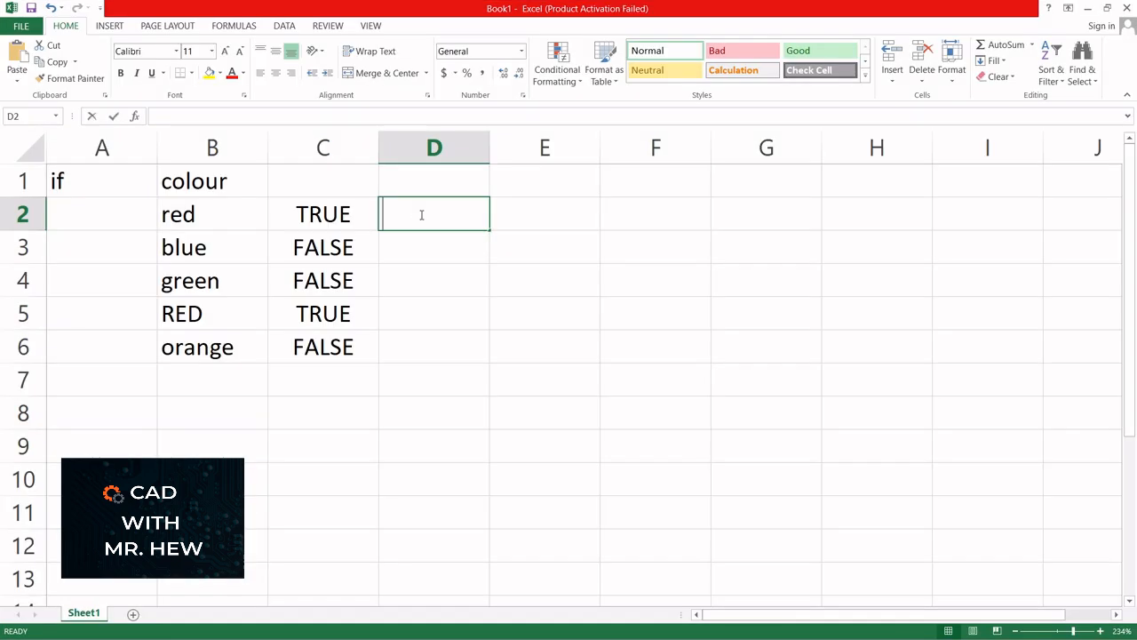
- Start an IF formula in D2 testing whether B2 equals "blue"
type("=if")
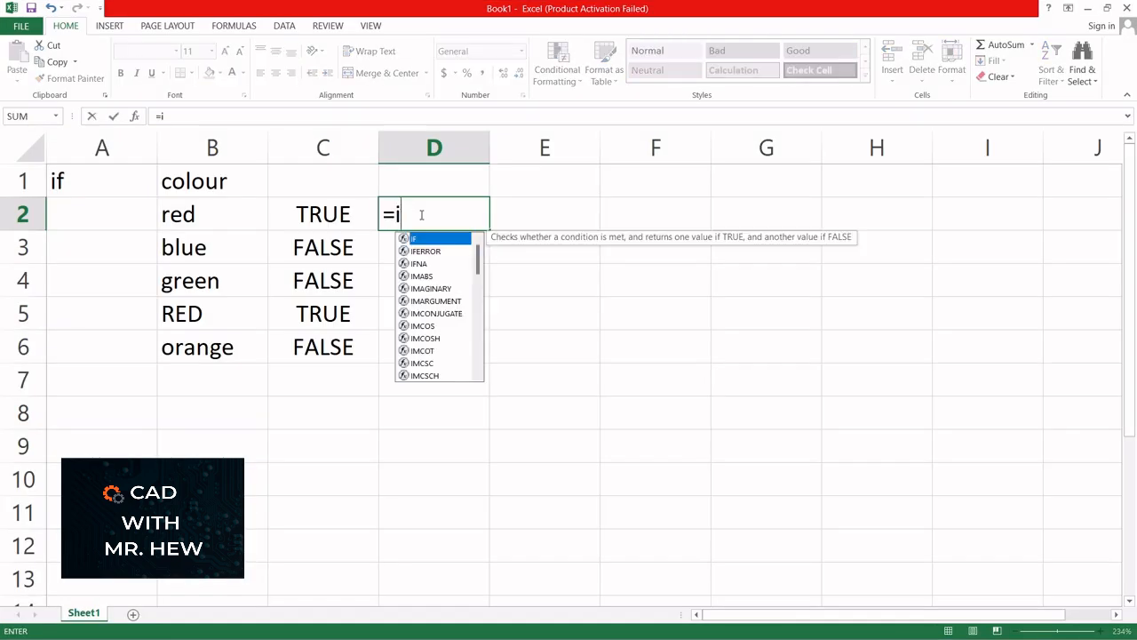
double_click(425, 240)
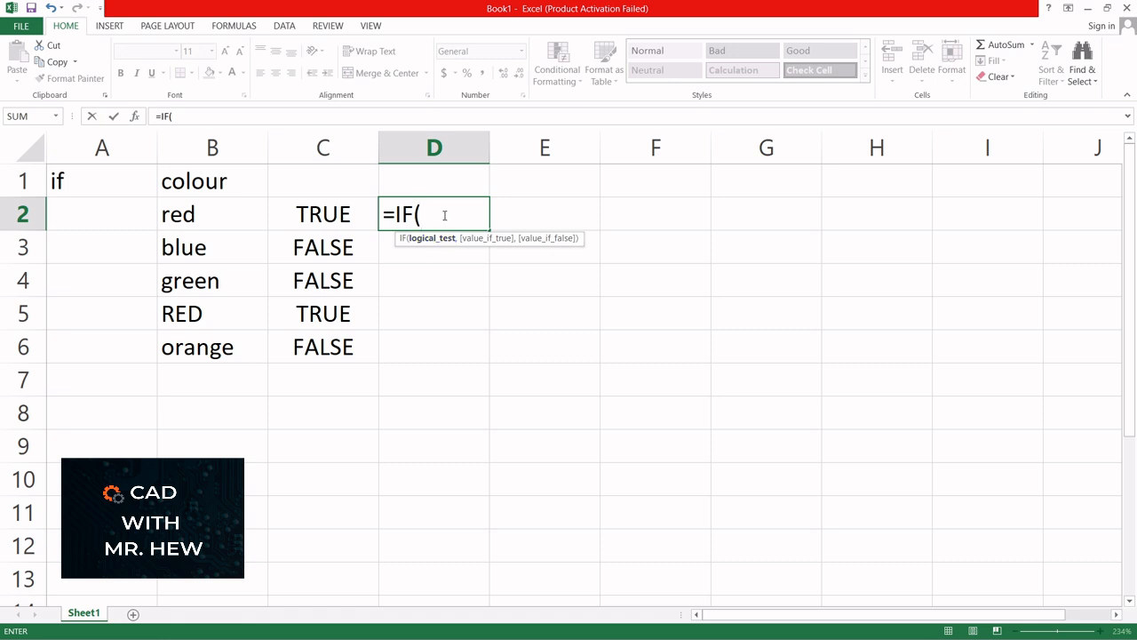
left_click(210, 213)
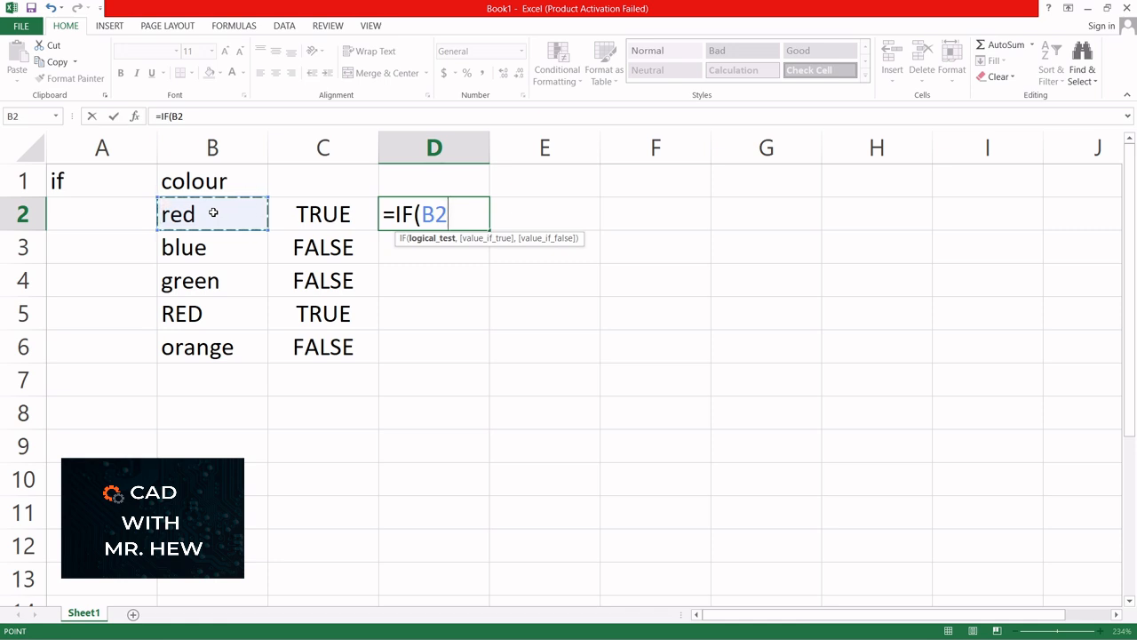
type("=")
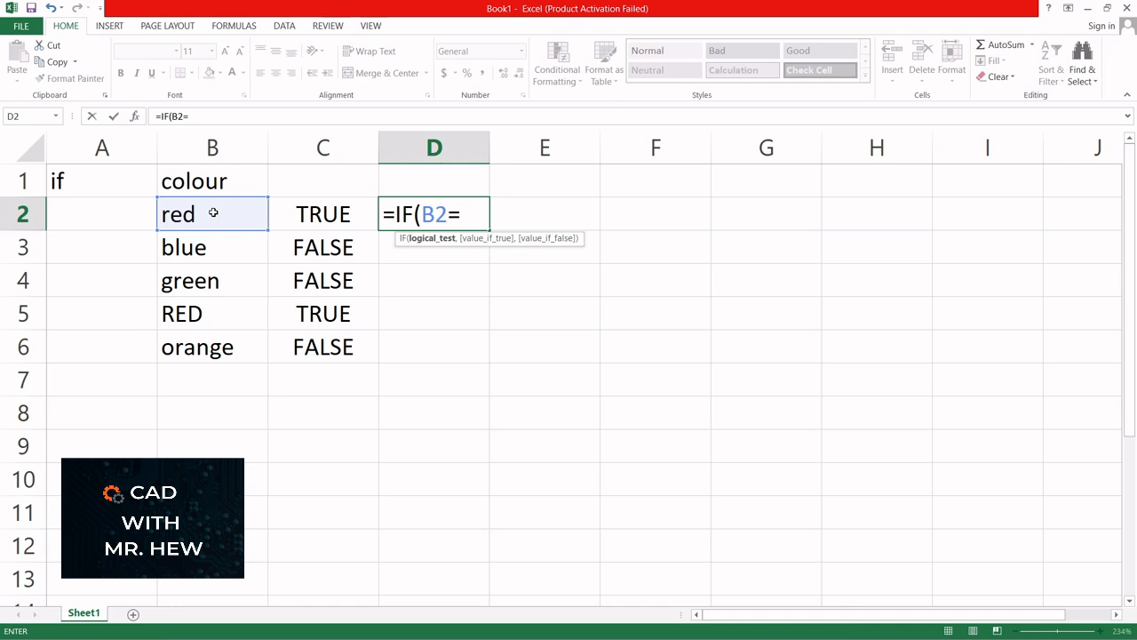
type("blue\"")
left_click(463, 213)
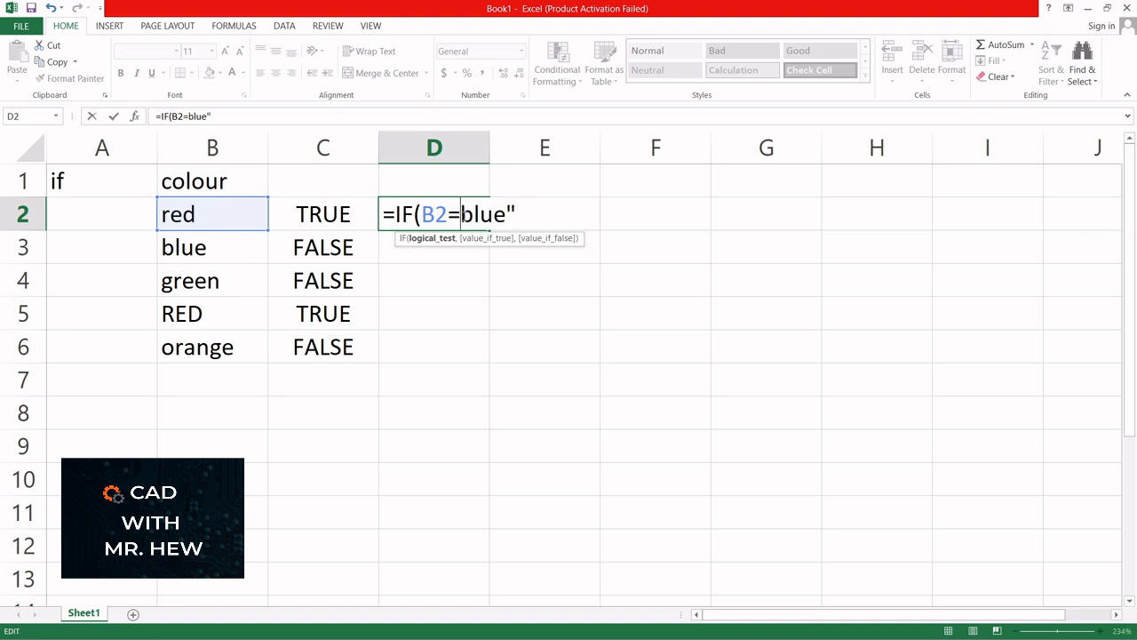
type("\"")
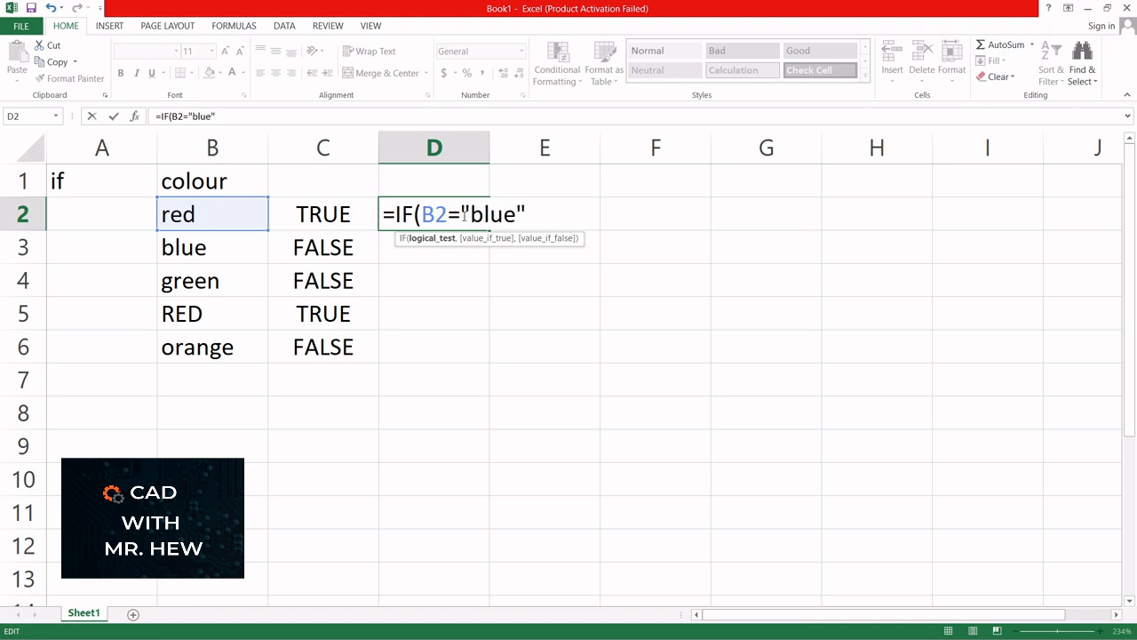
left_click(519, 213)
left_click(526, 213)
- Add the results "Yes the colour is blue" and "No it is not the colour blue"
type(",")
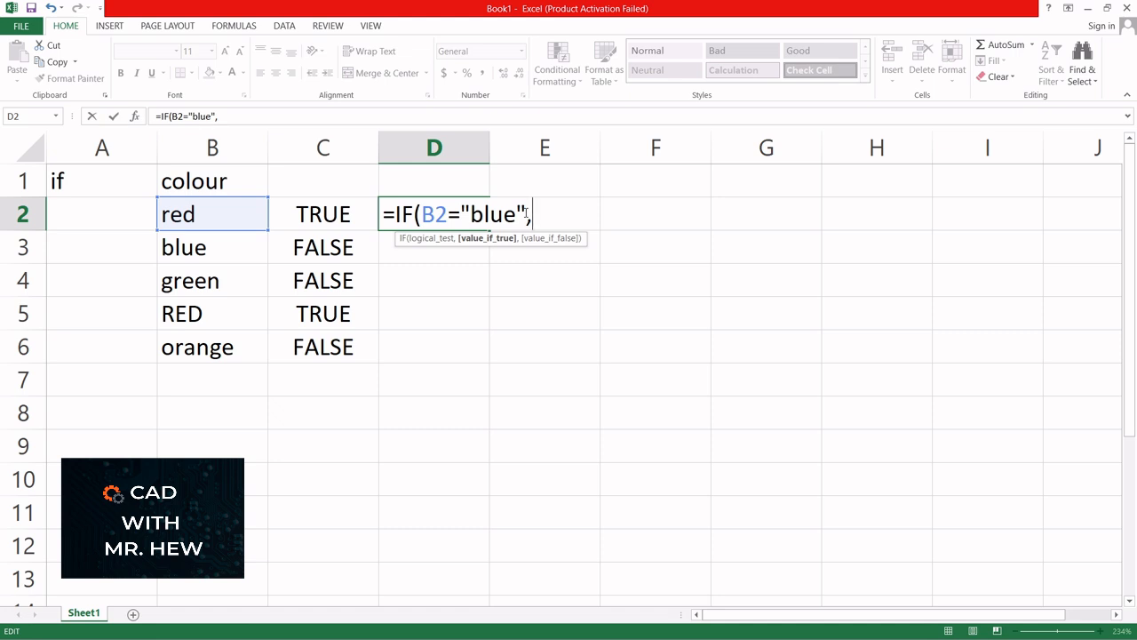
type("\"Yes the c")
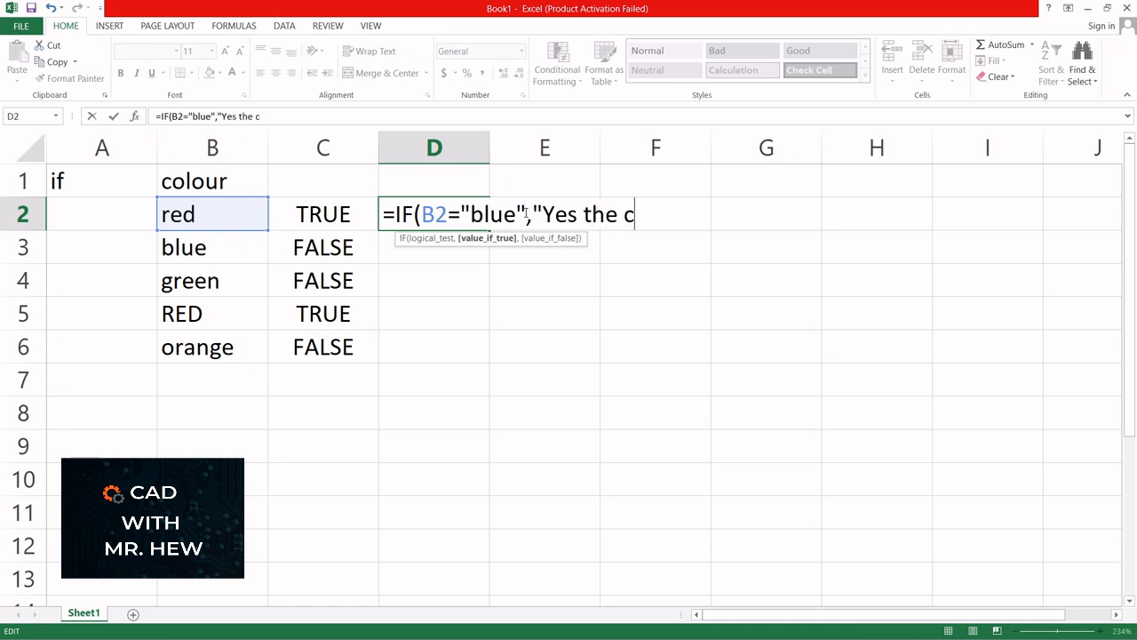
type("olou")
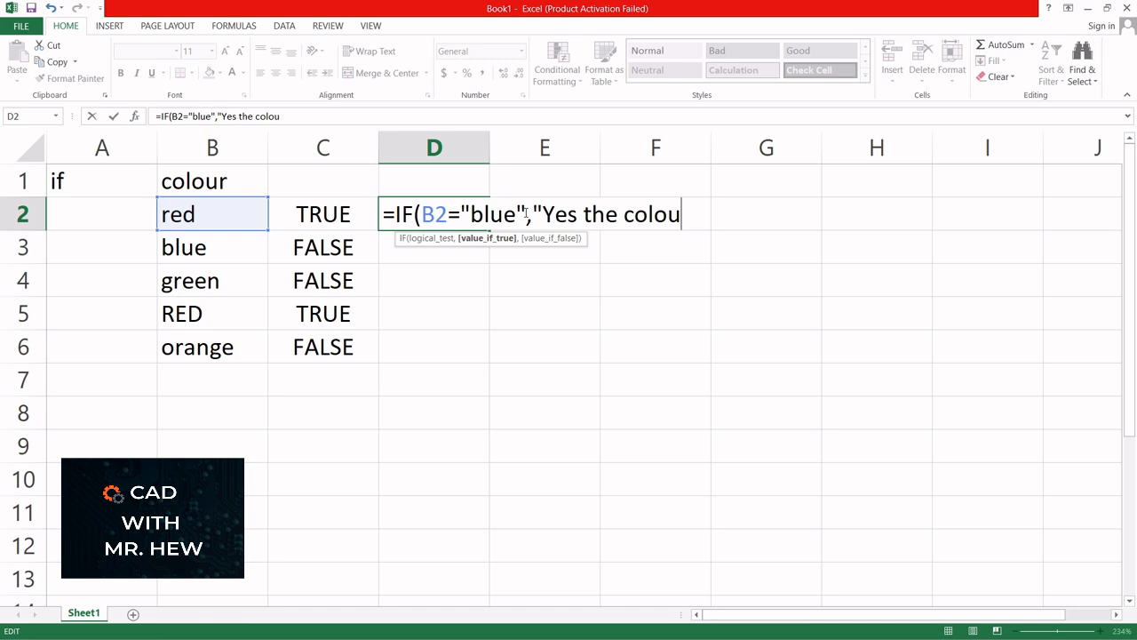
type("r is blue,")
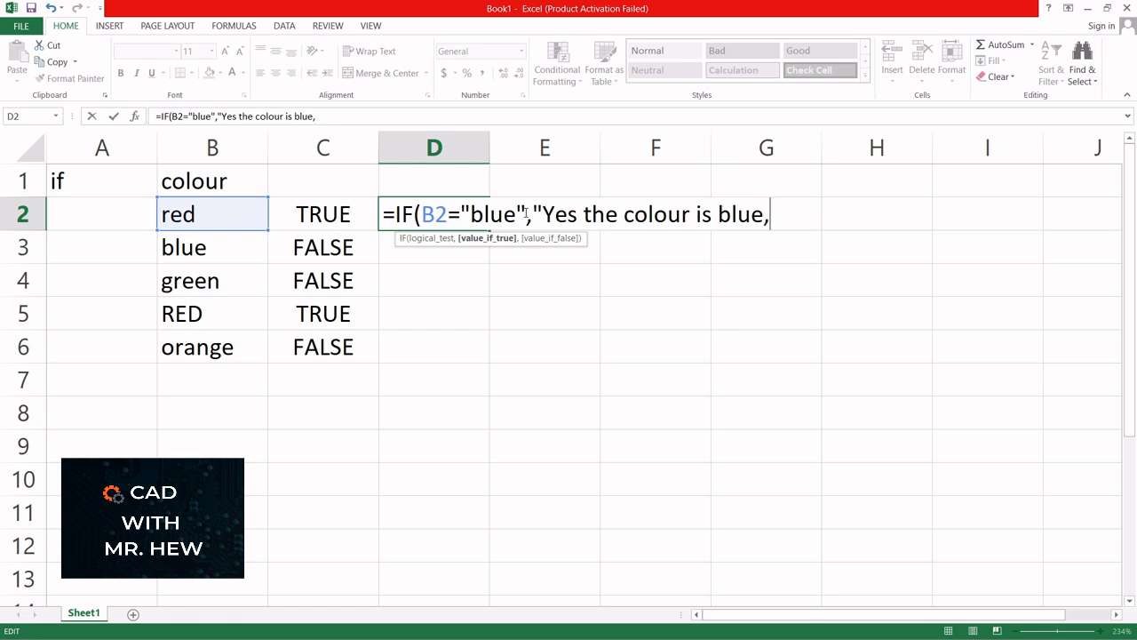
key("Left")
type("\"")
key("Right")
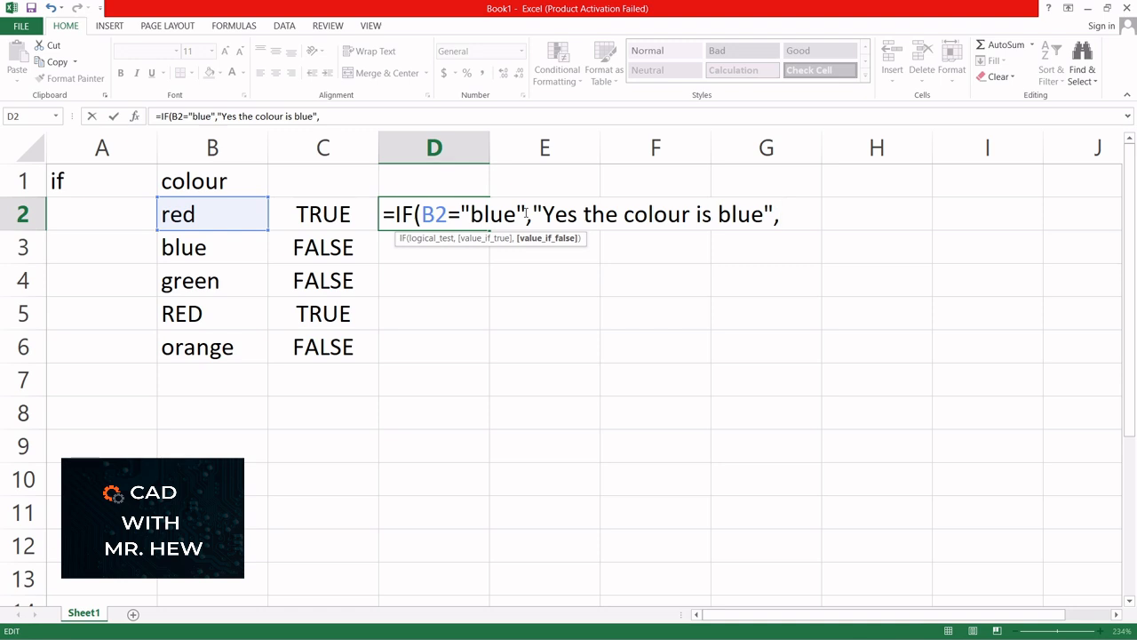
type("\"No it ")
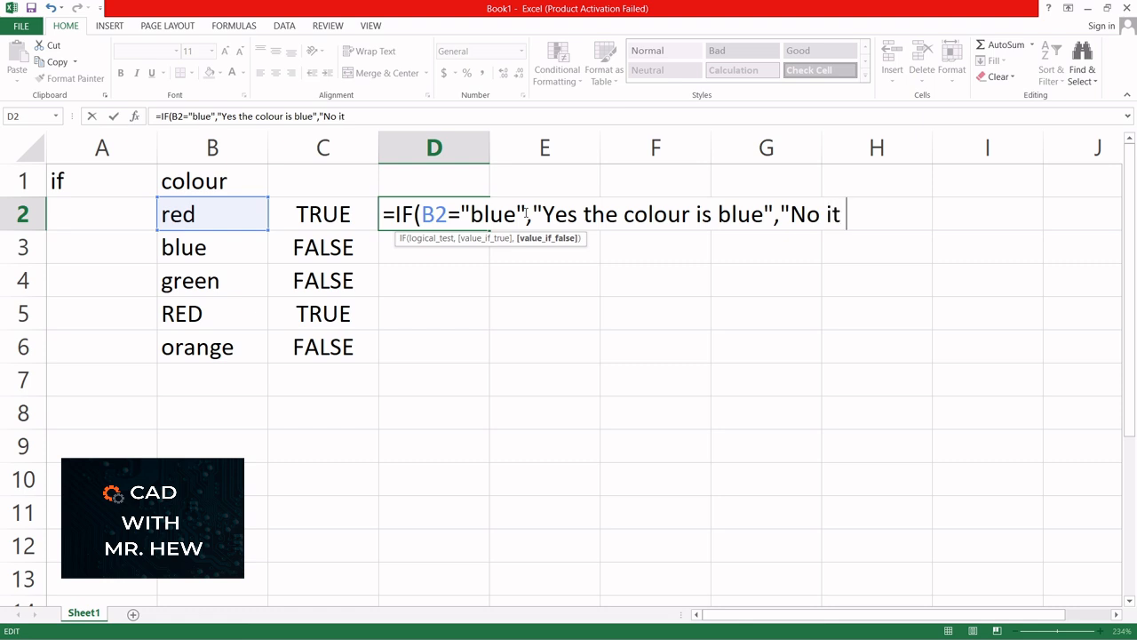
type("is not the ")
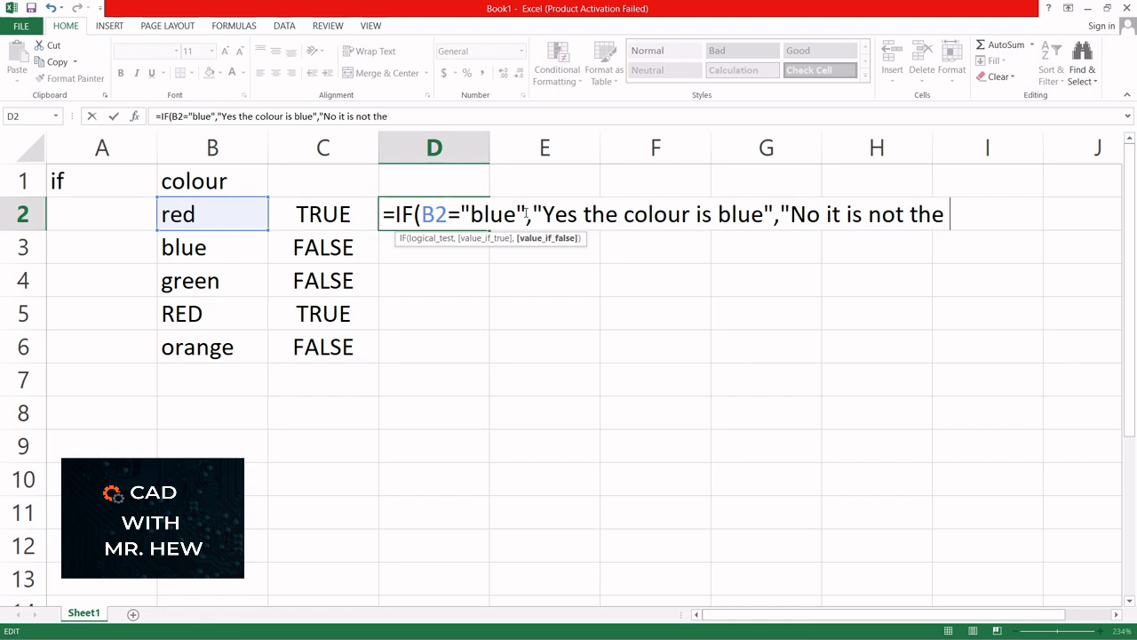
type("col")
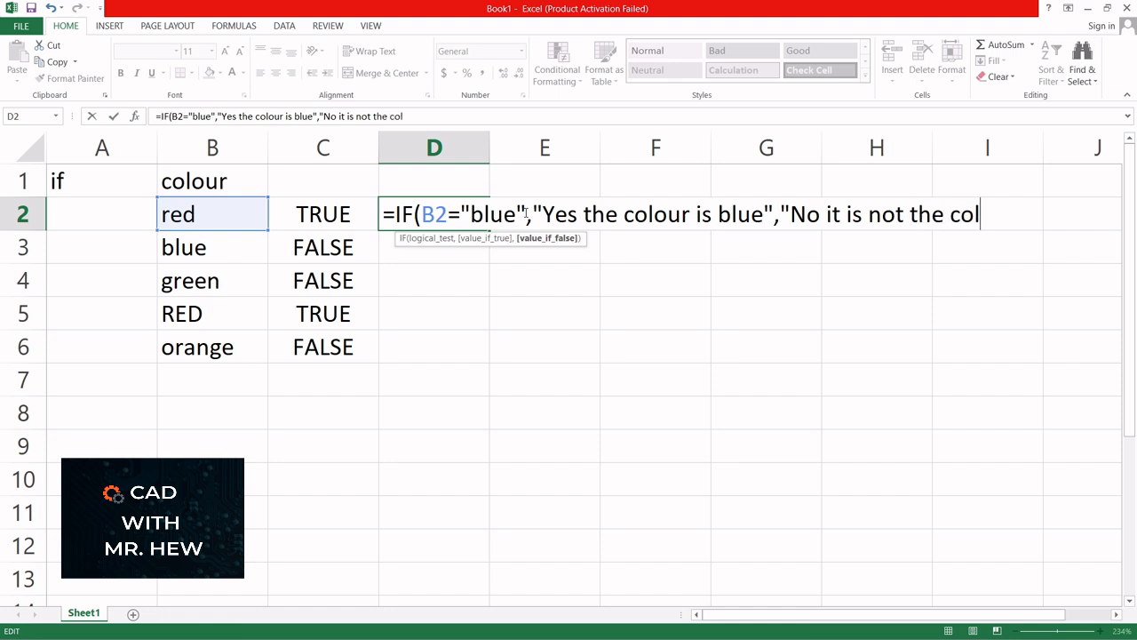
type("our blue")
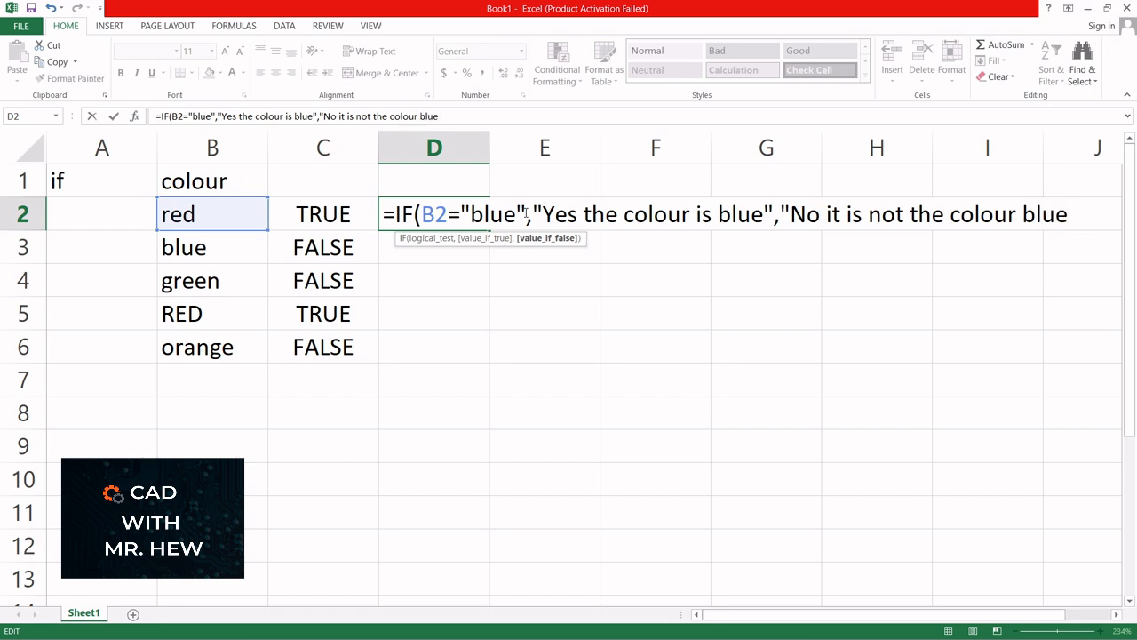
type("\")")
- Autofit column D, fill the D2 formula down to D6, and type 10 in E1
key("Return")
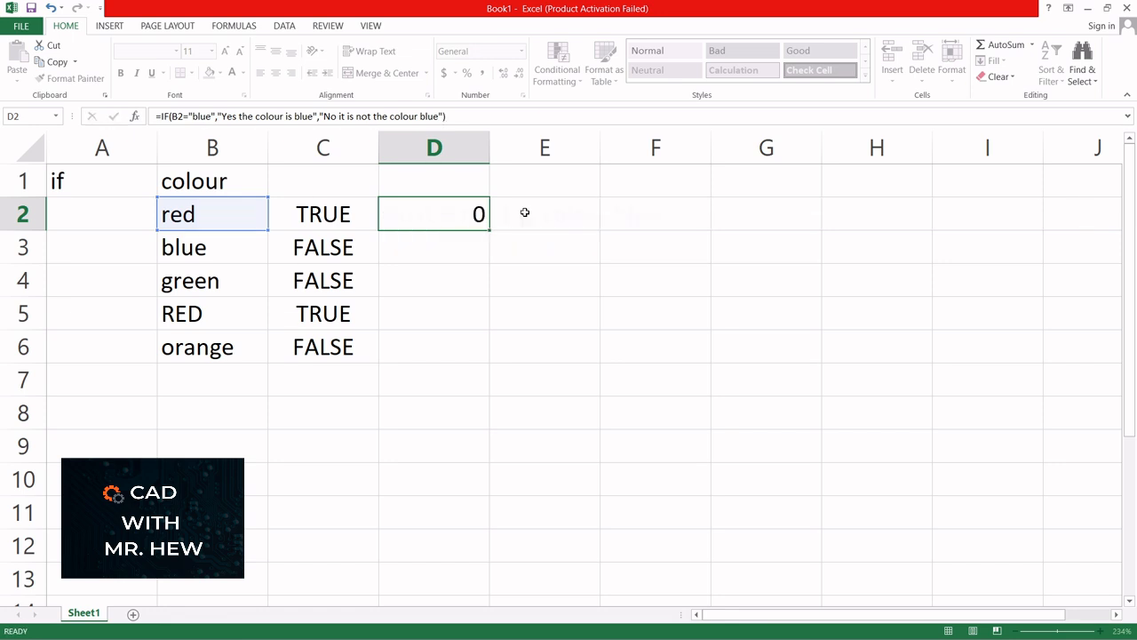
double_click(490, 148)
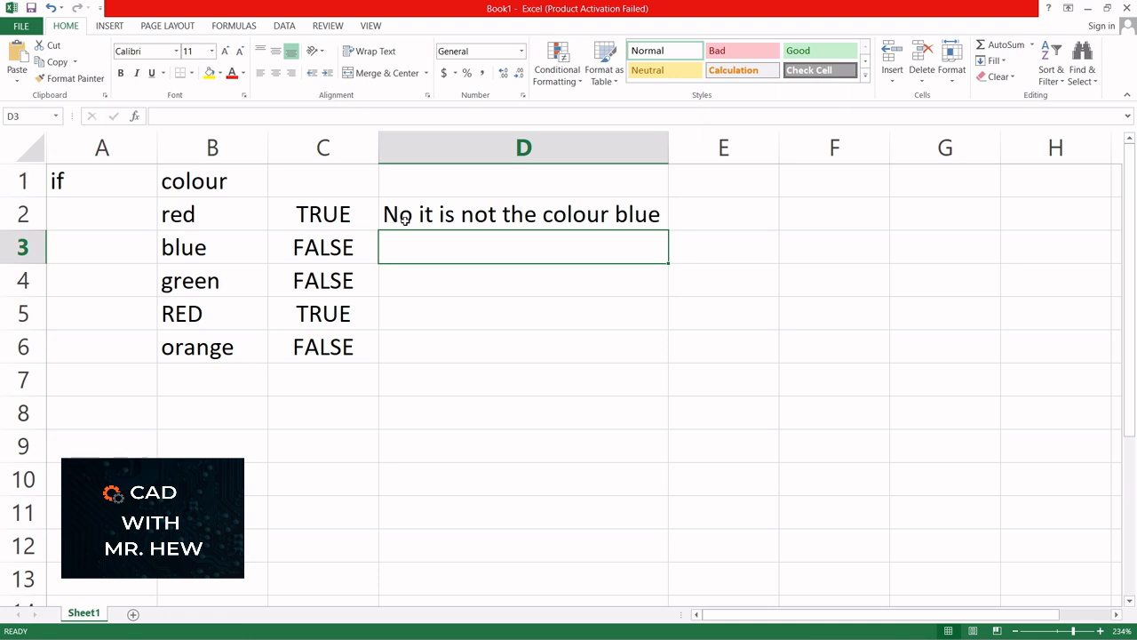
left_click(531, 214)
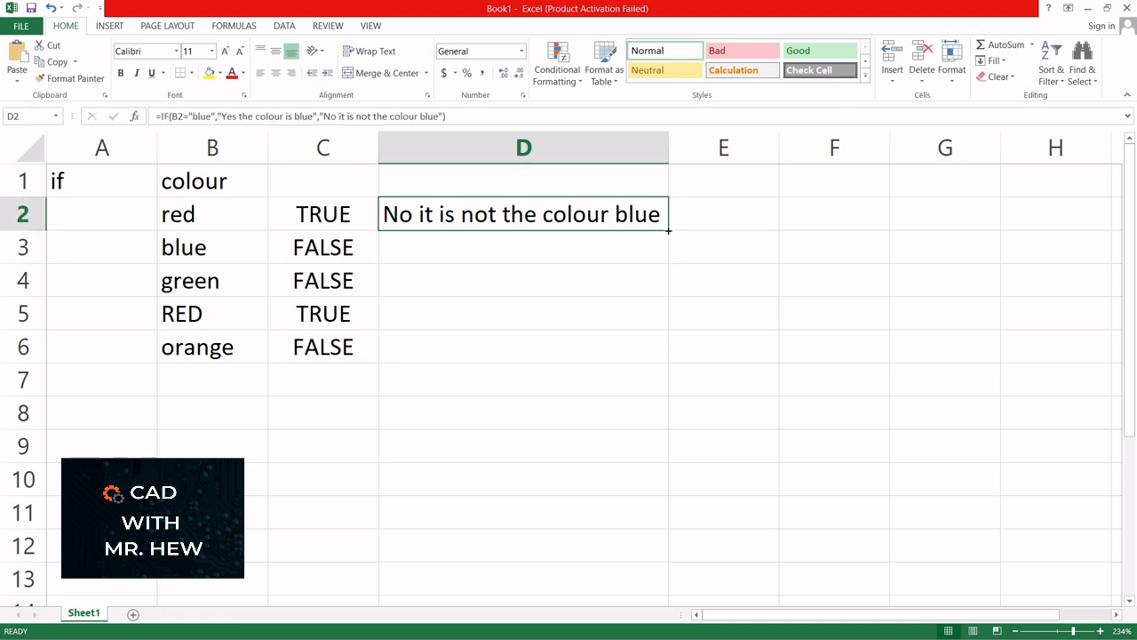
left_click_drag(664, 233, 674, 361)
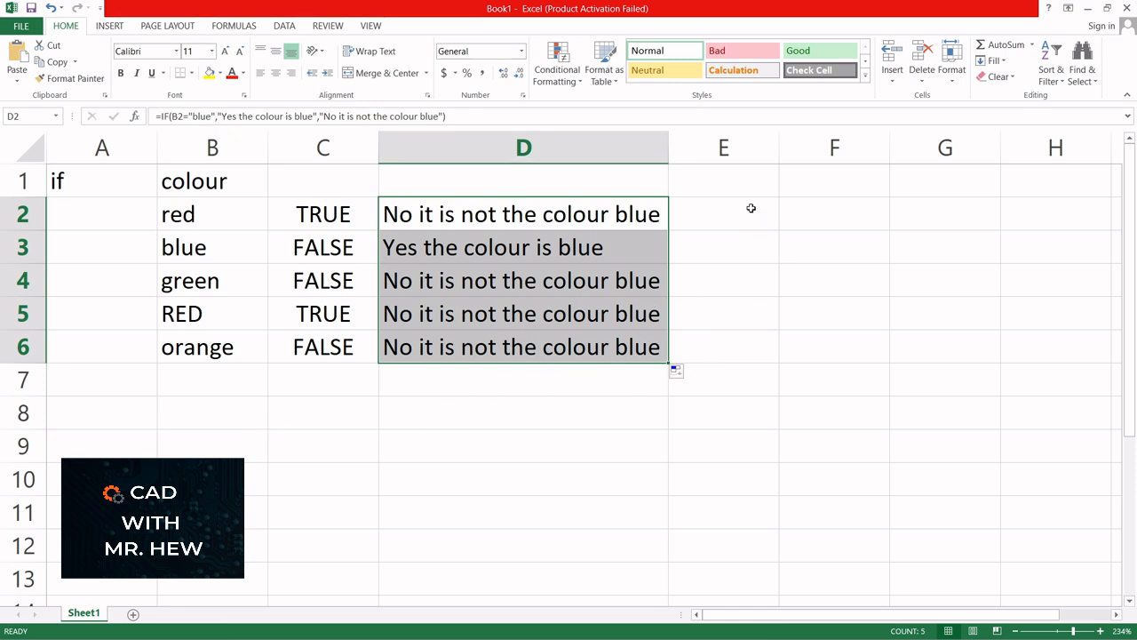
left_click(732, 184)
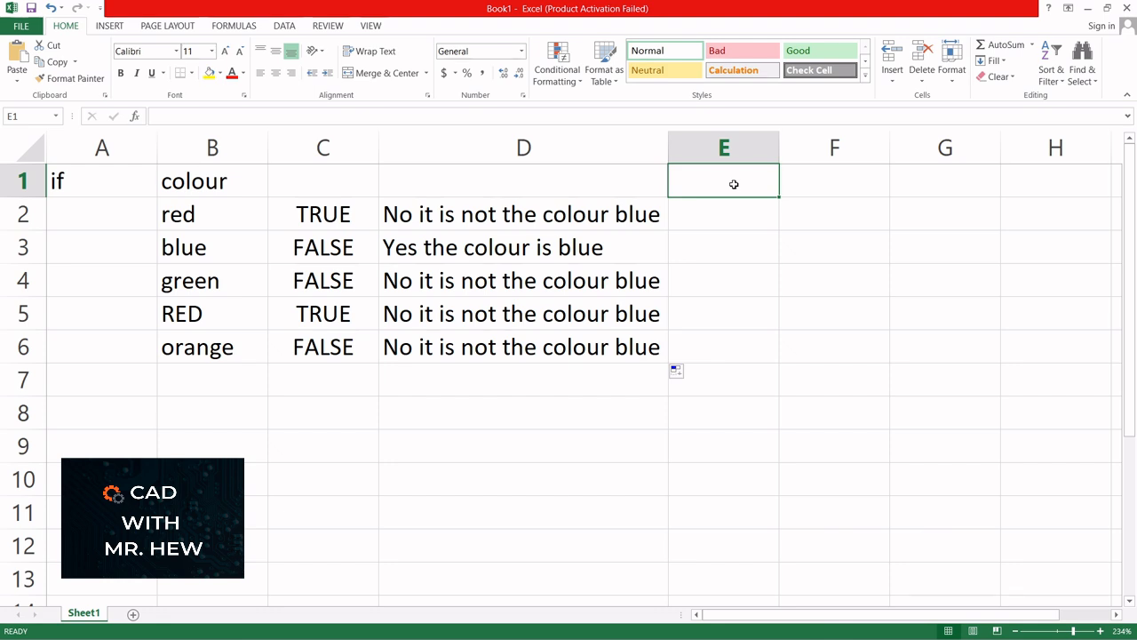
type("10")
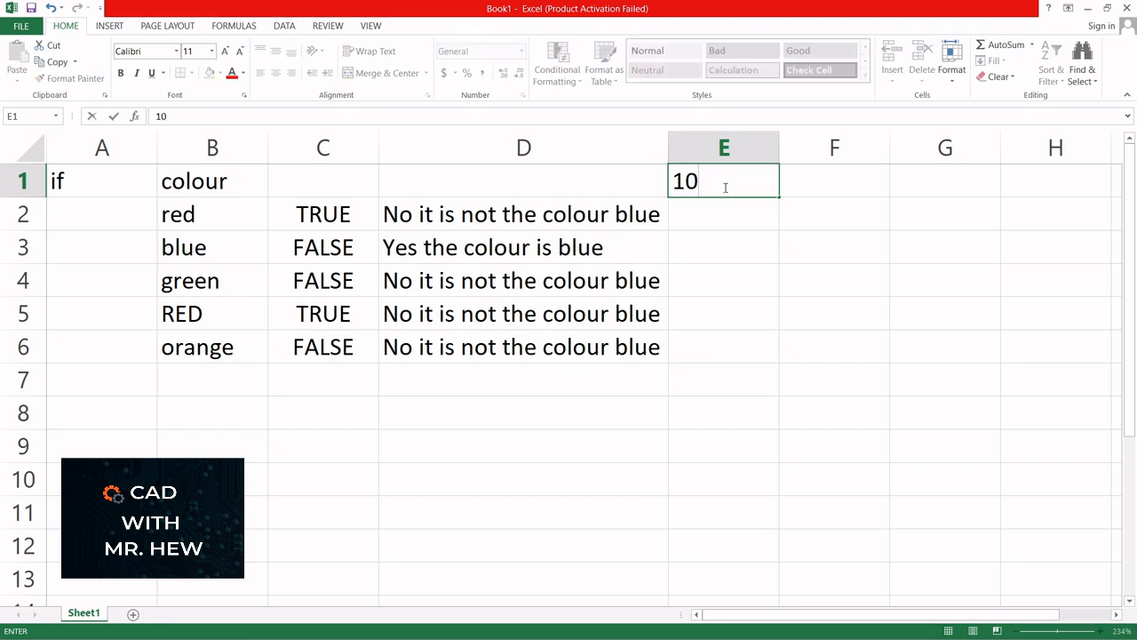
- Enter 20, 30, 40, 50 and 10 into cells E2 through E6
left_click(703, 215)
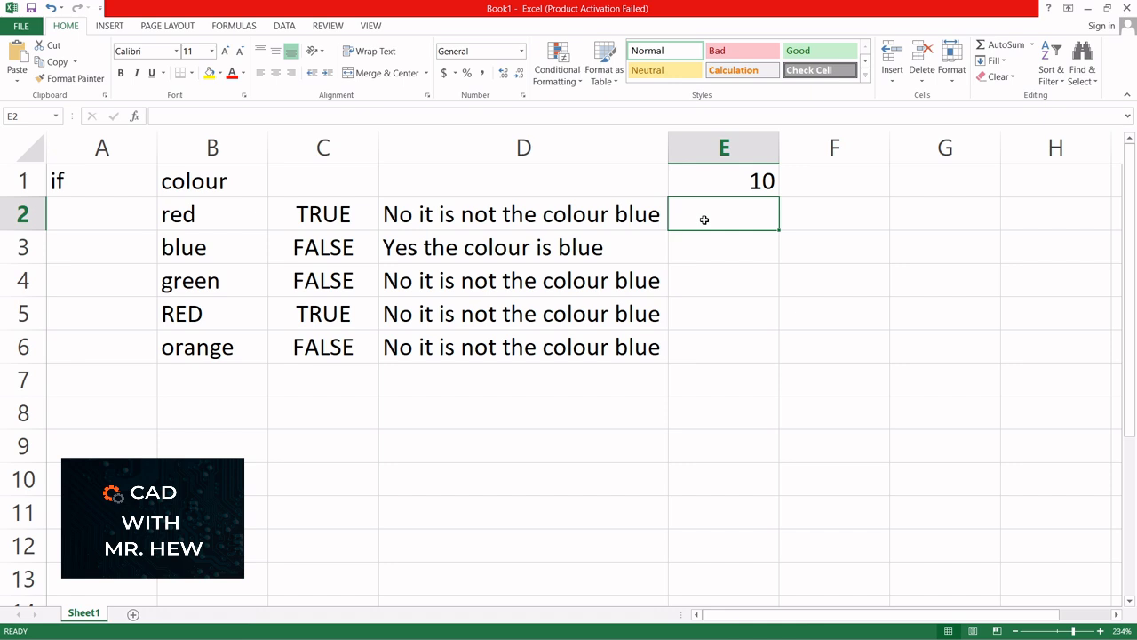
type("20")
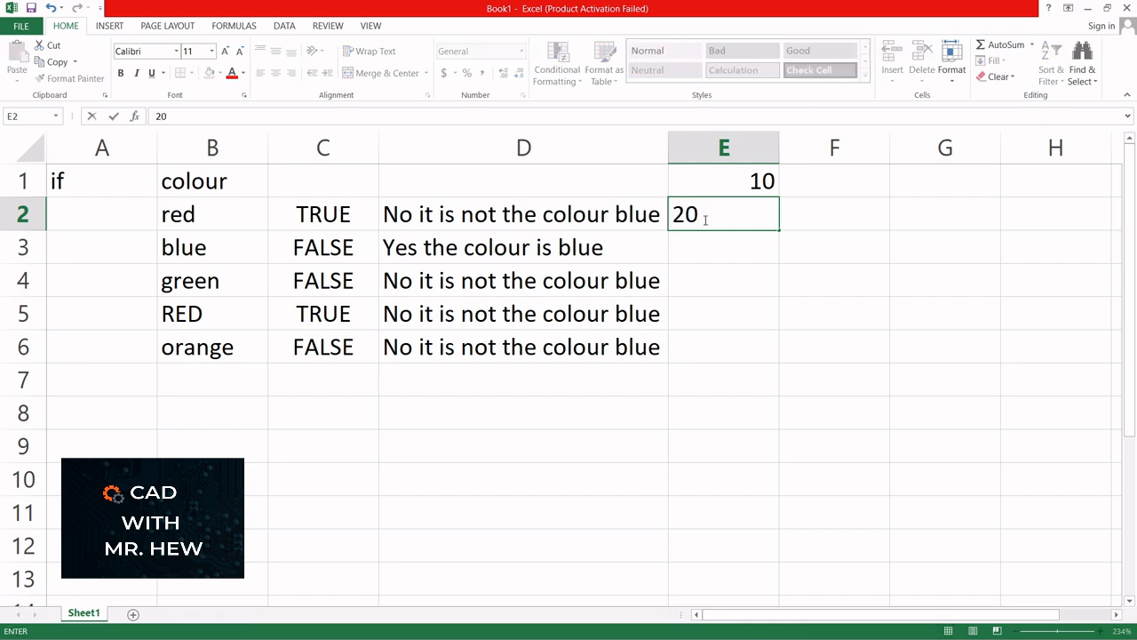
left_click(711, 246)
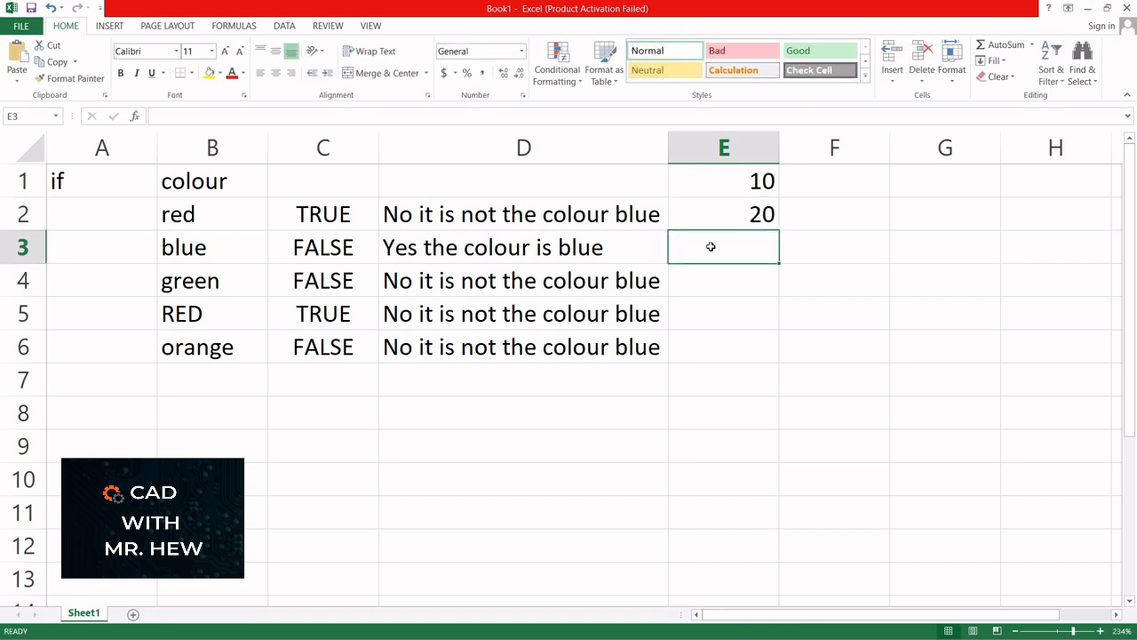
type("30")
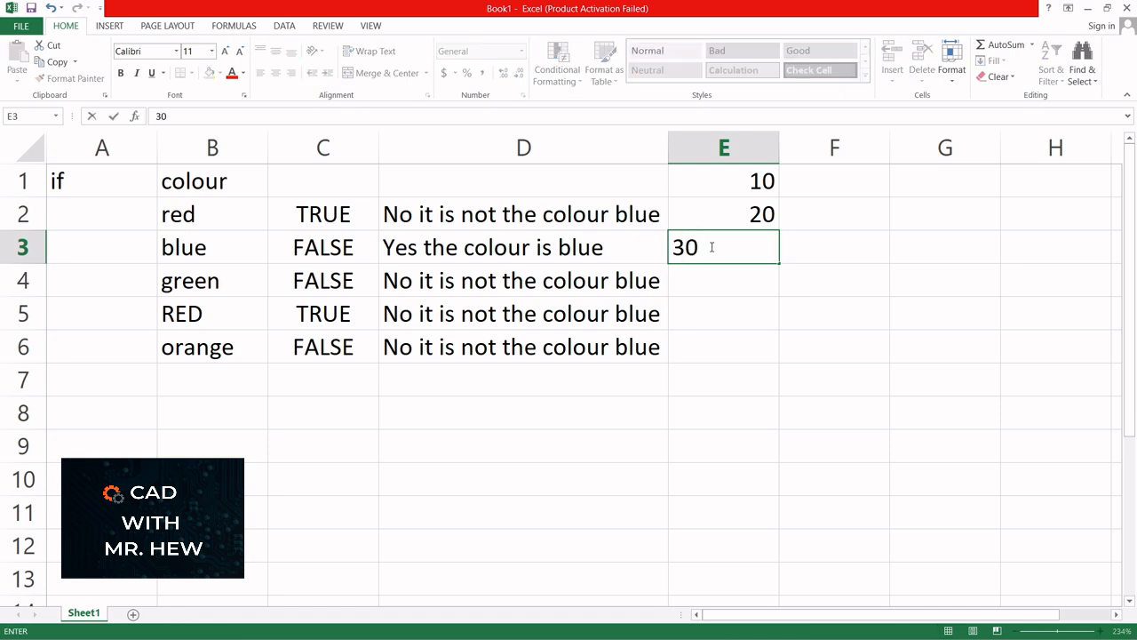
left_click(711, 275)
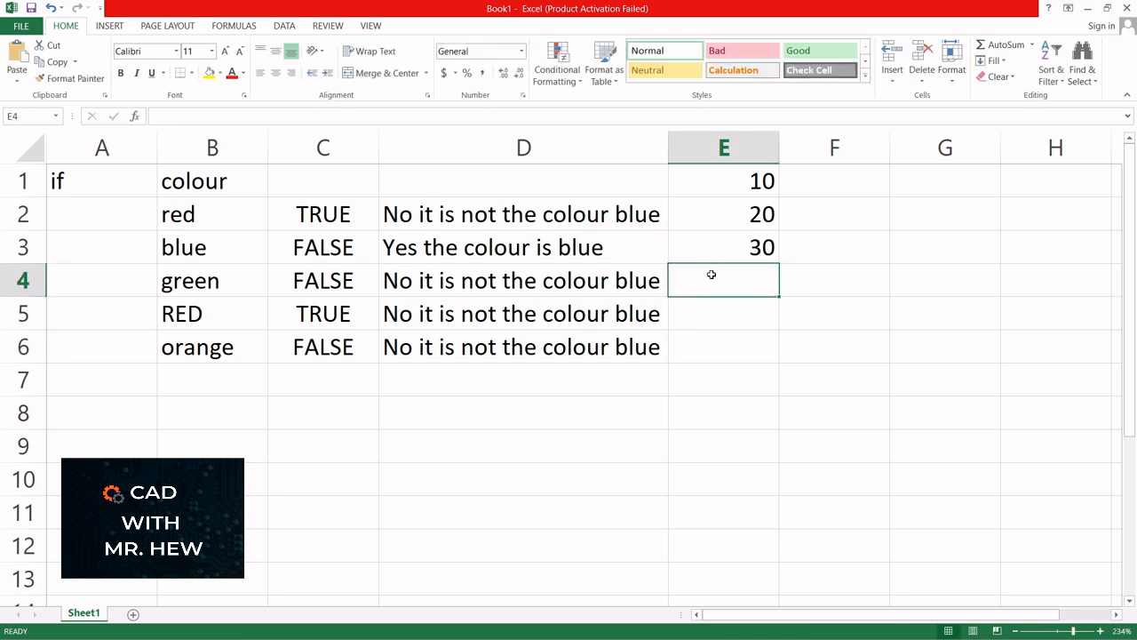
type("40")
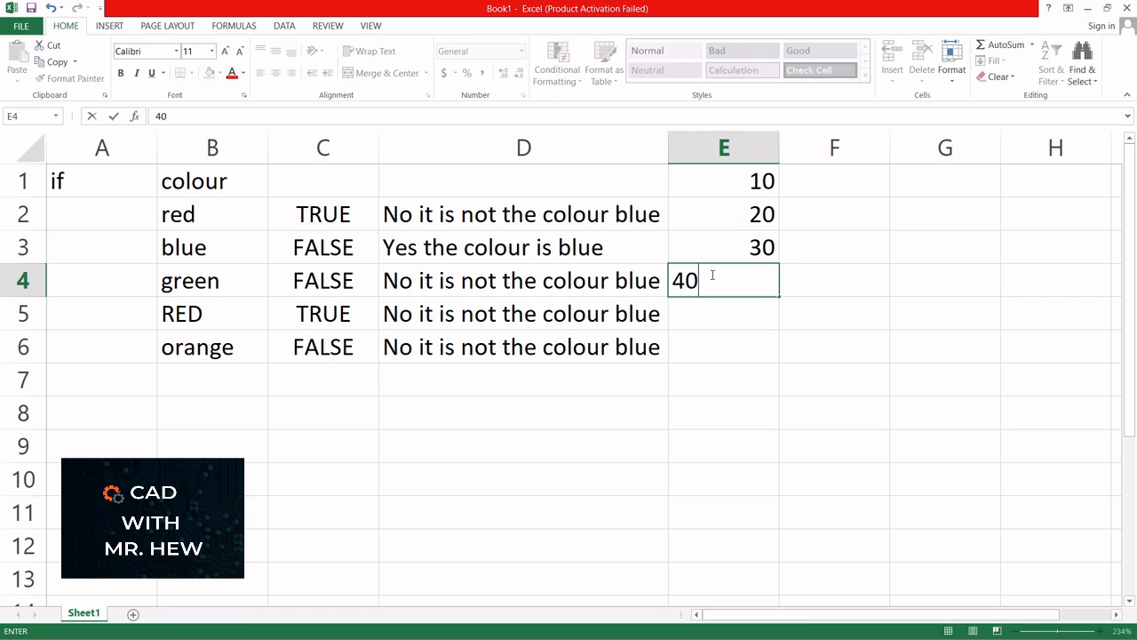
key("Return")
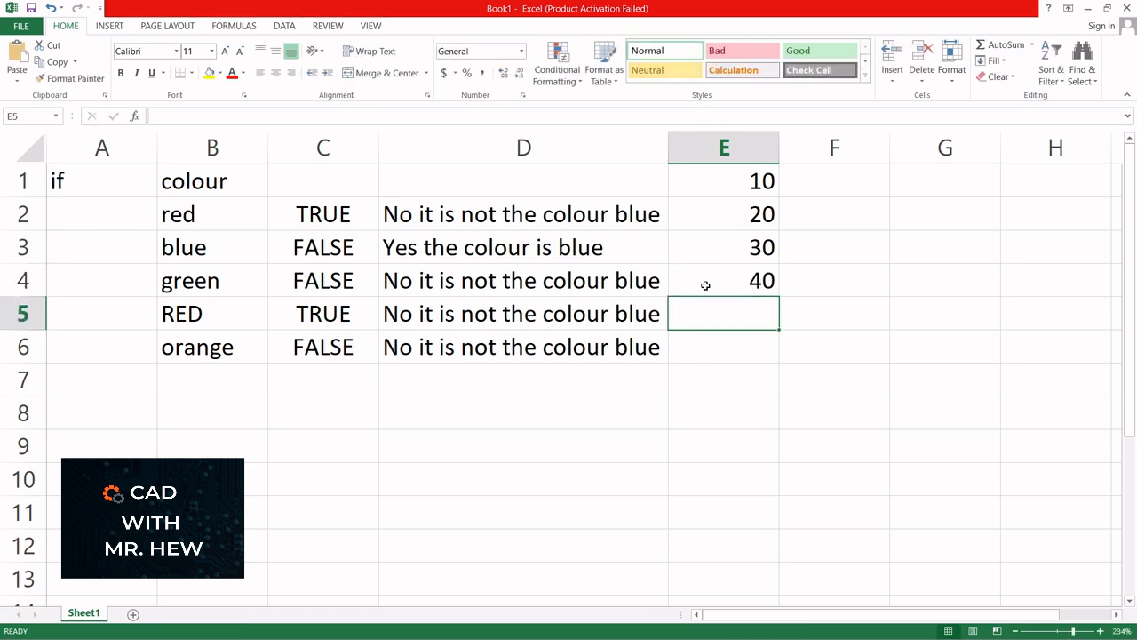
type("50")
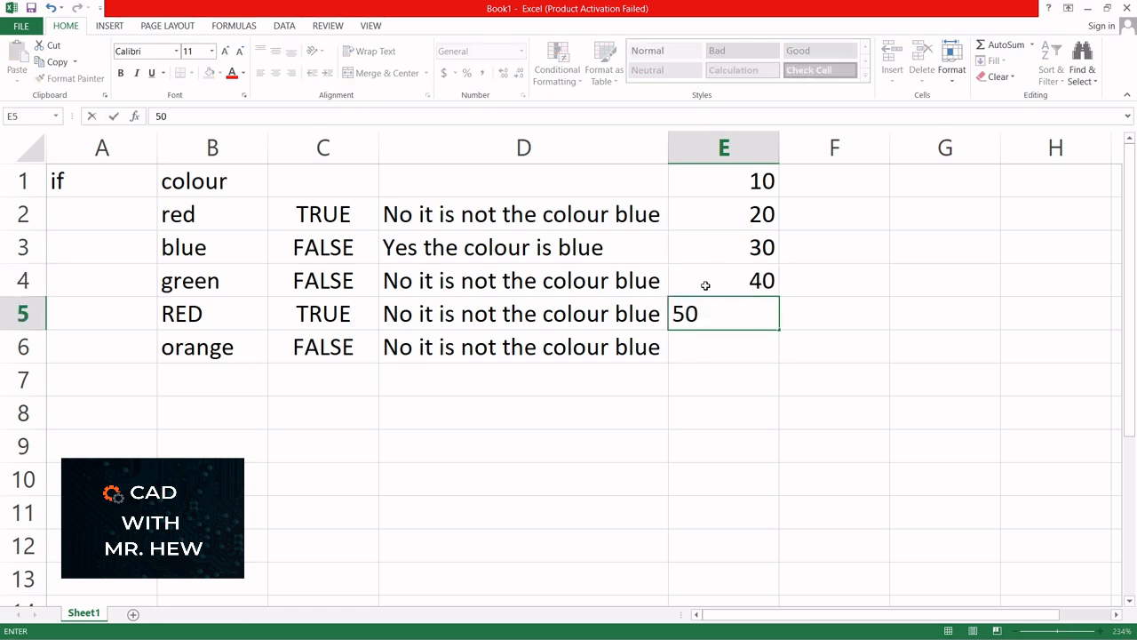
left_click(719, 341)
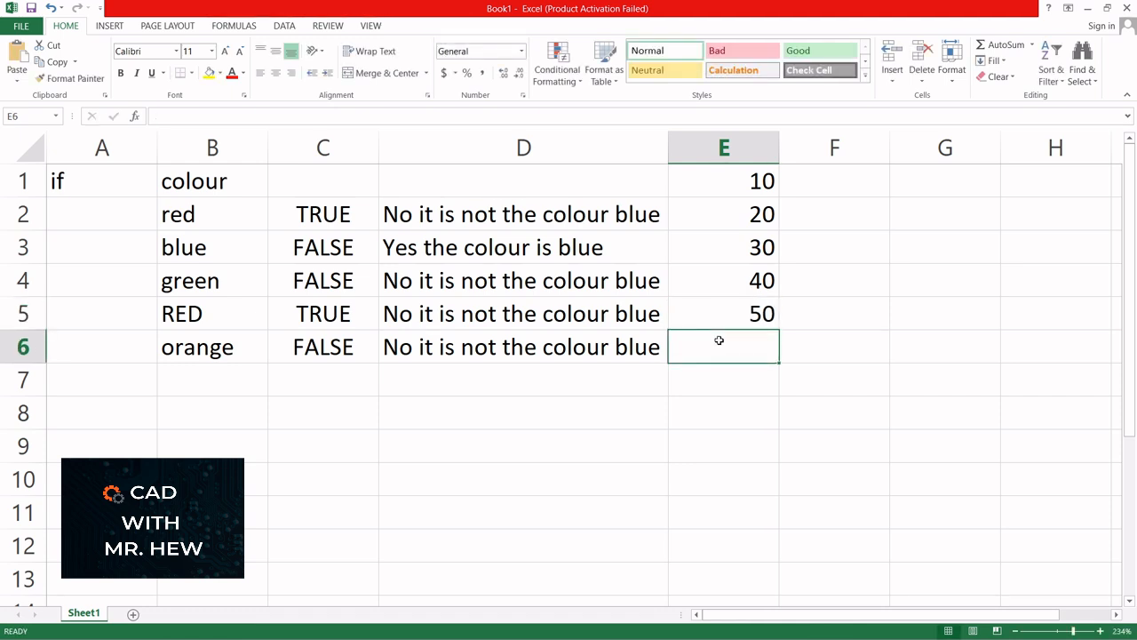
type("10")
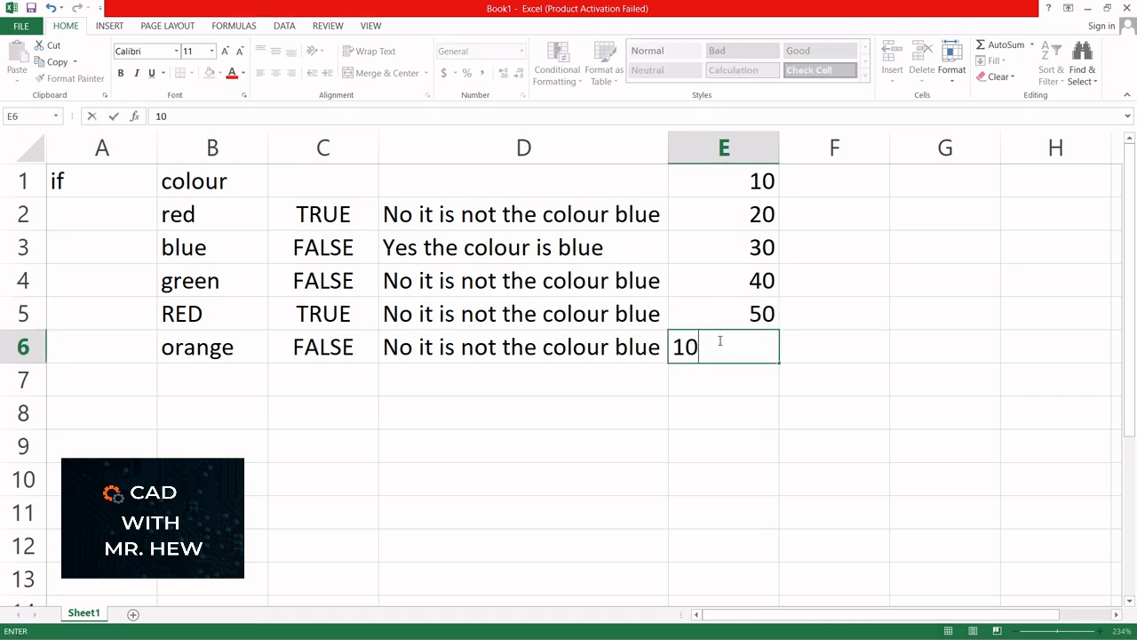
key("Return")
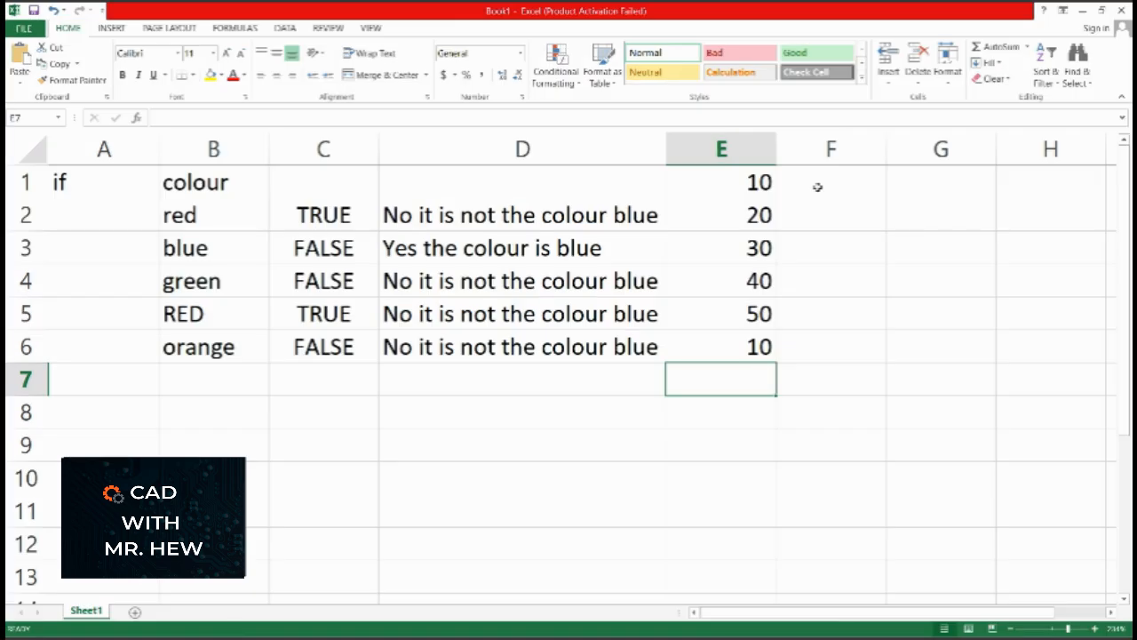
left_click(817, 186)
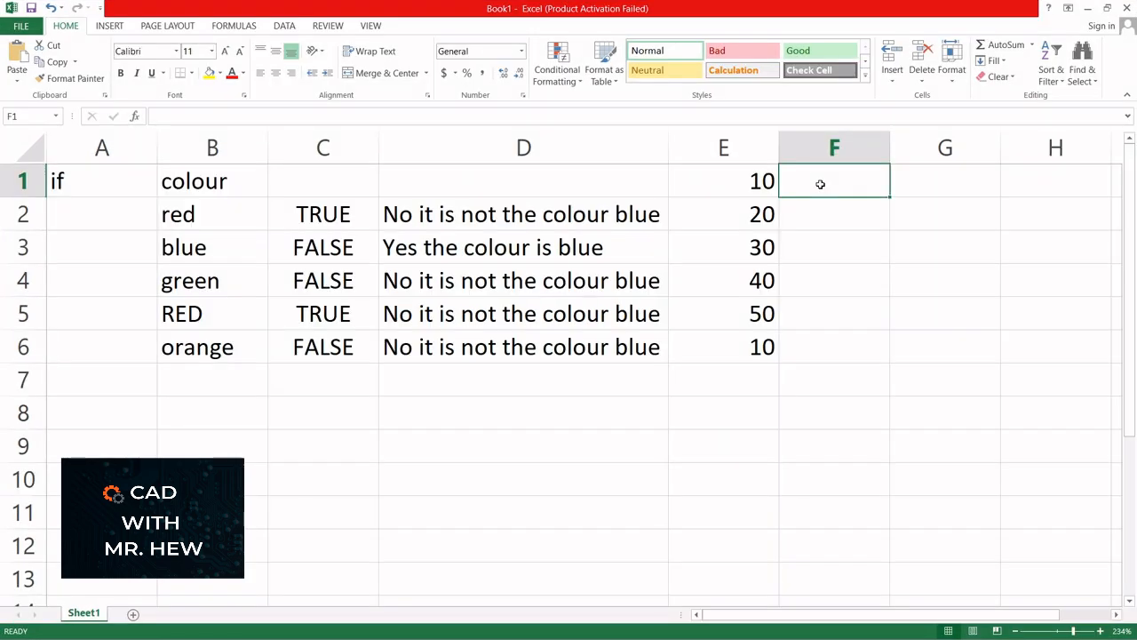
- Enter =IF(E1=10,E1*10,E1-5) in F1, which returns 100
type("=")
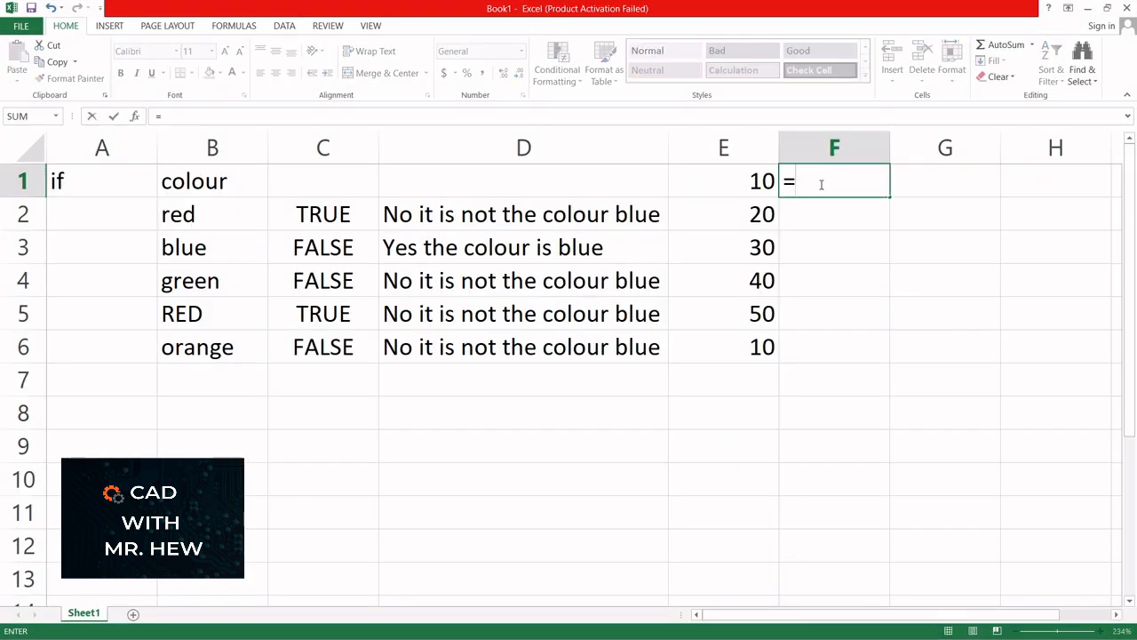
type("if")
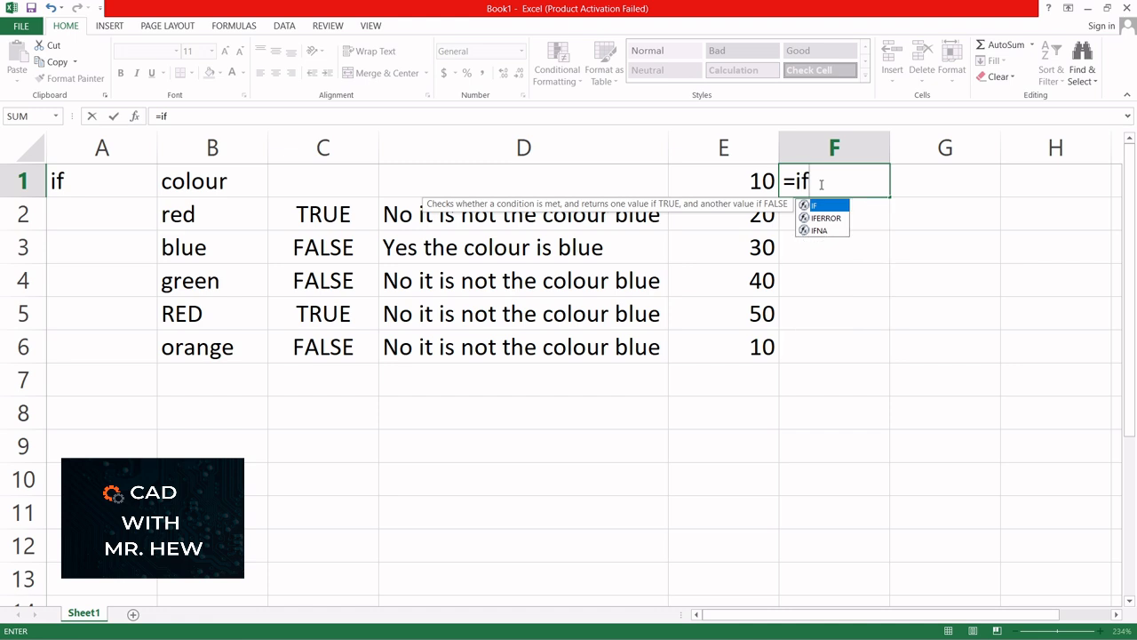
double_click(812, 207)
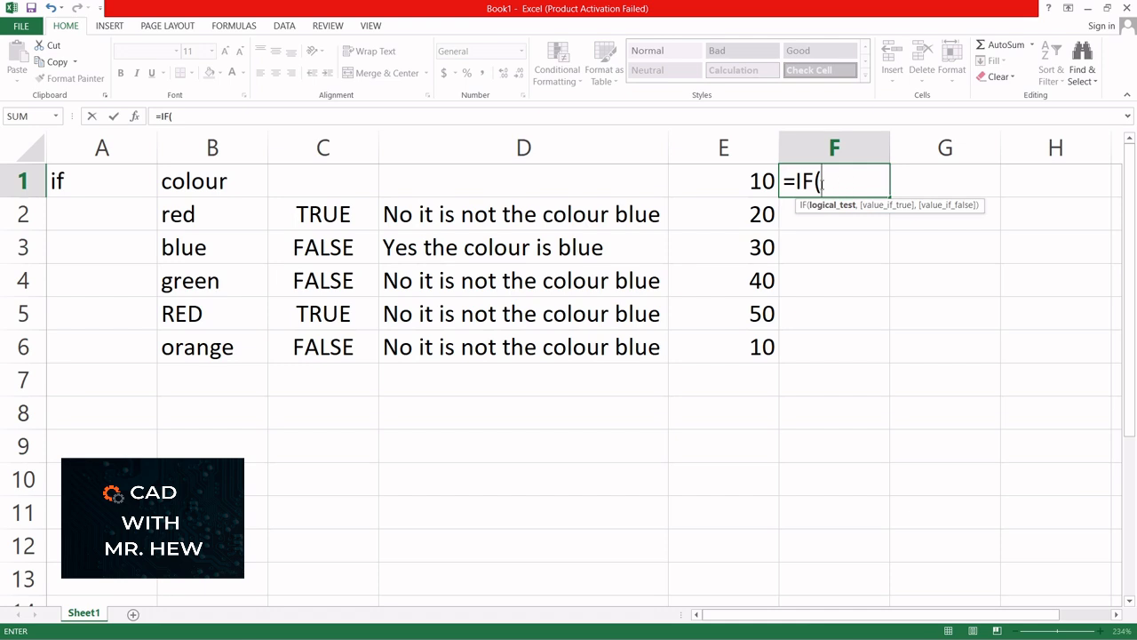
left_click(727, 184)
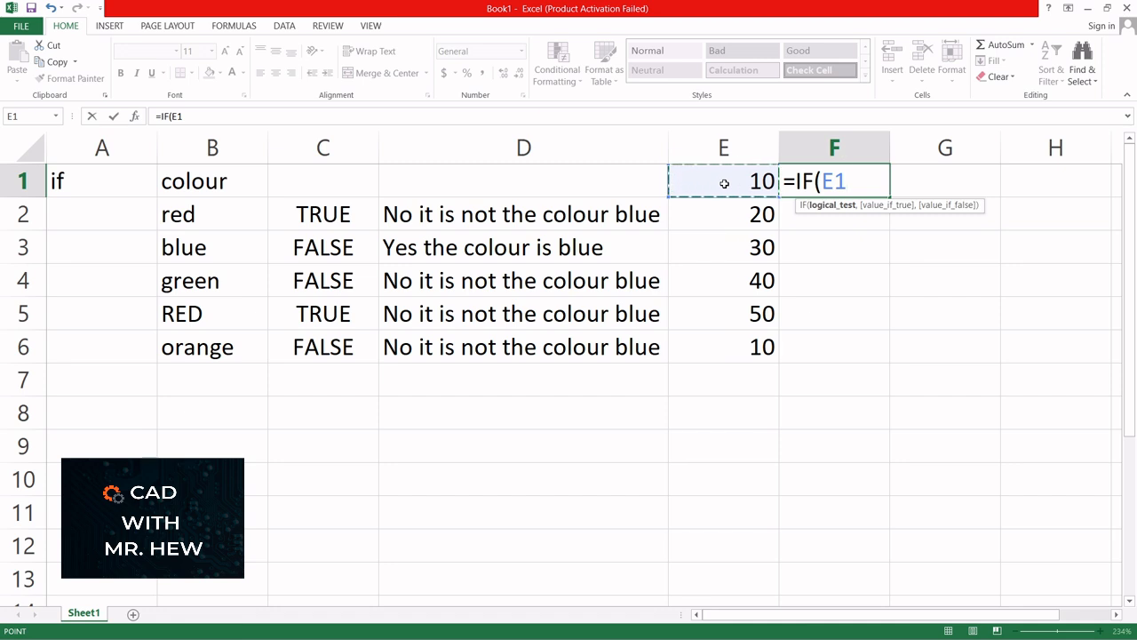
type("= 10")
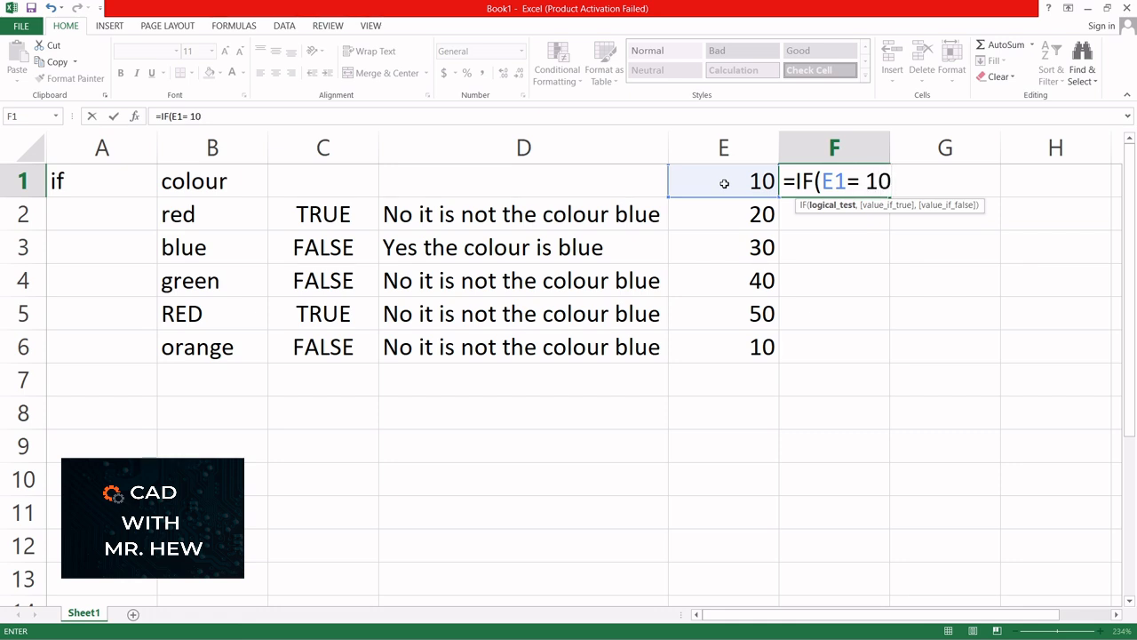
type(",")
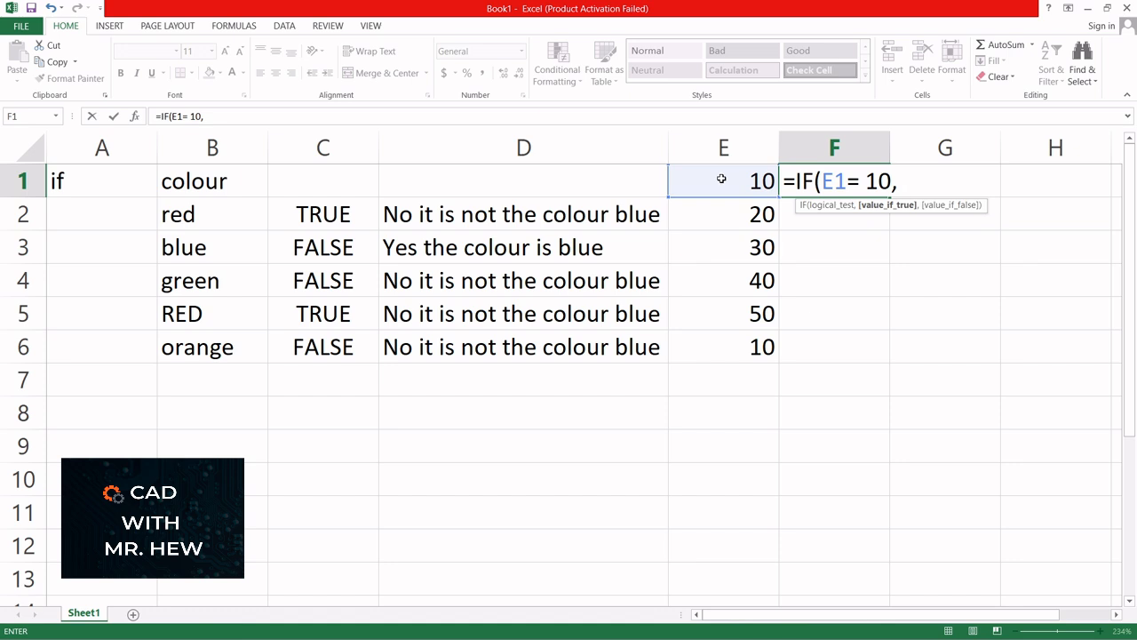
left_click(722, 180)
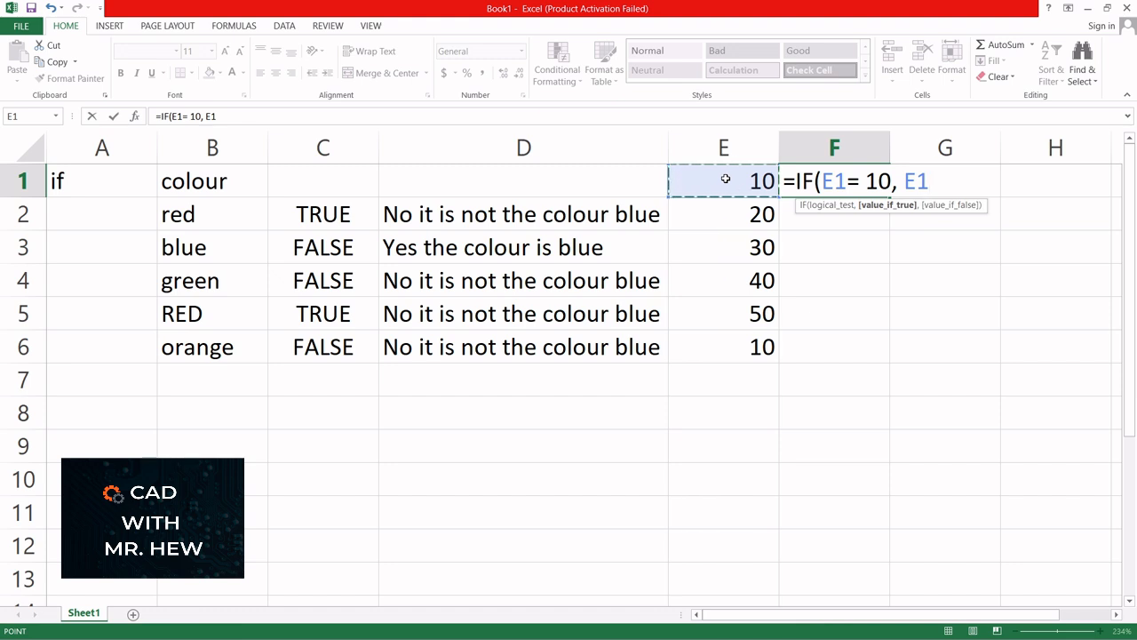
type("*10")
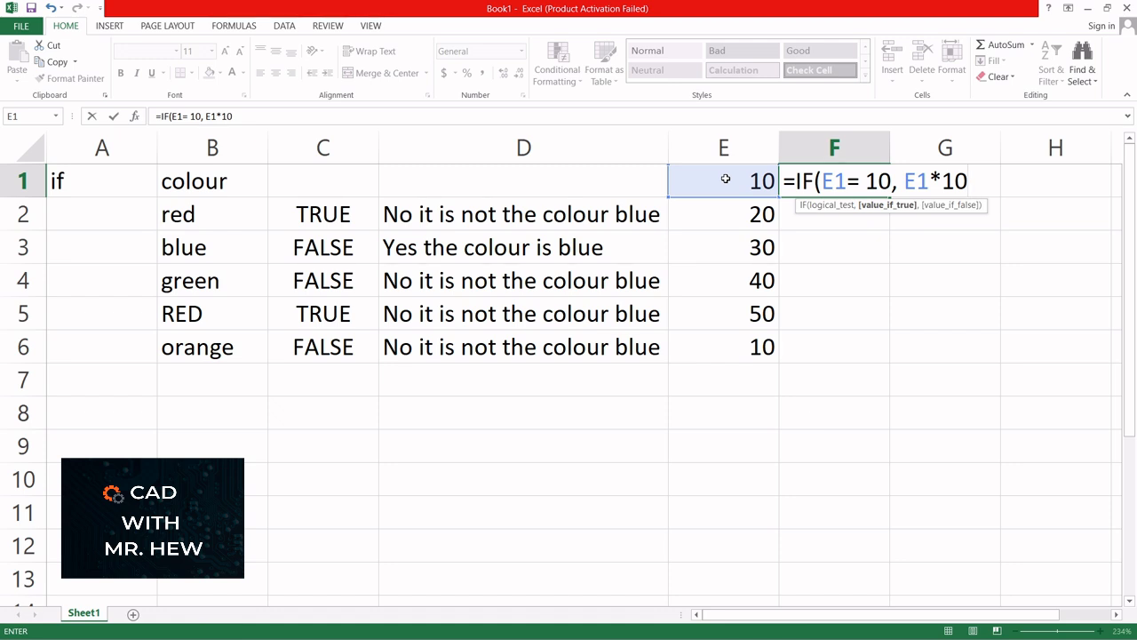
type(",")
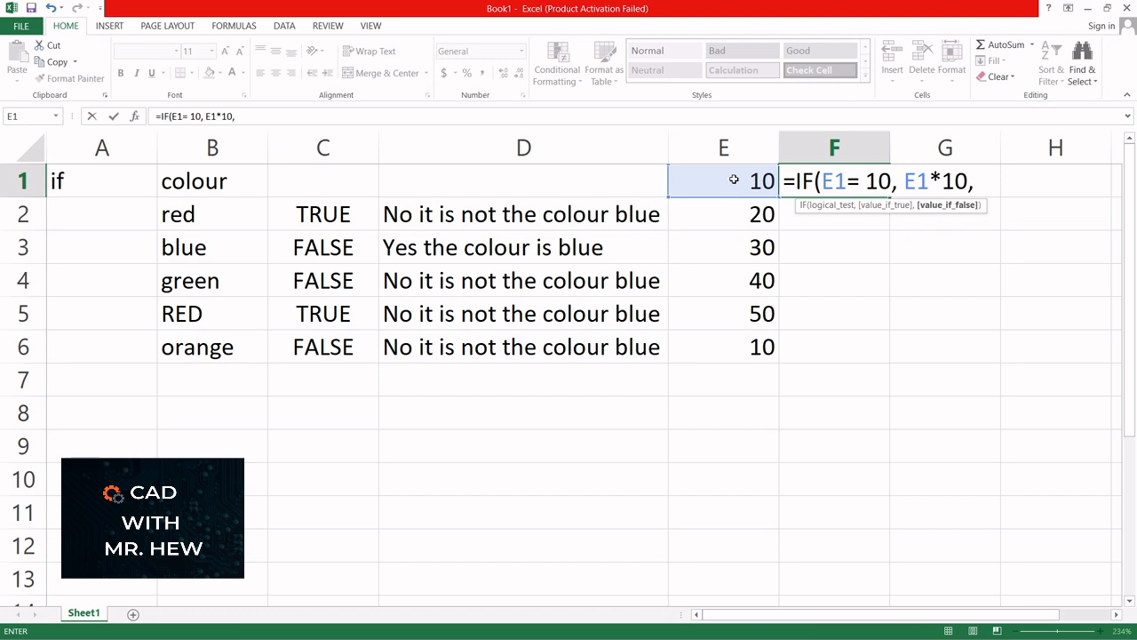
left_click(735, 180)
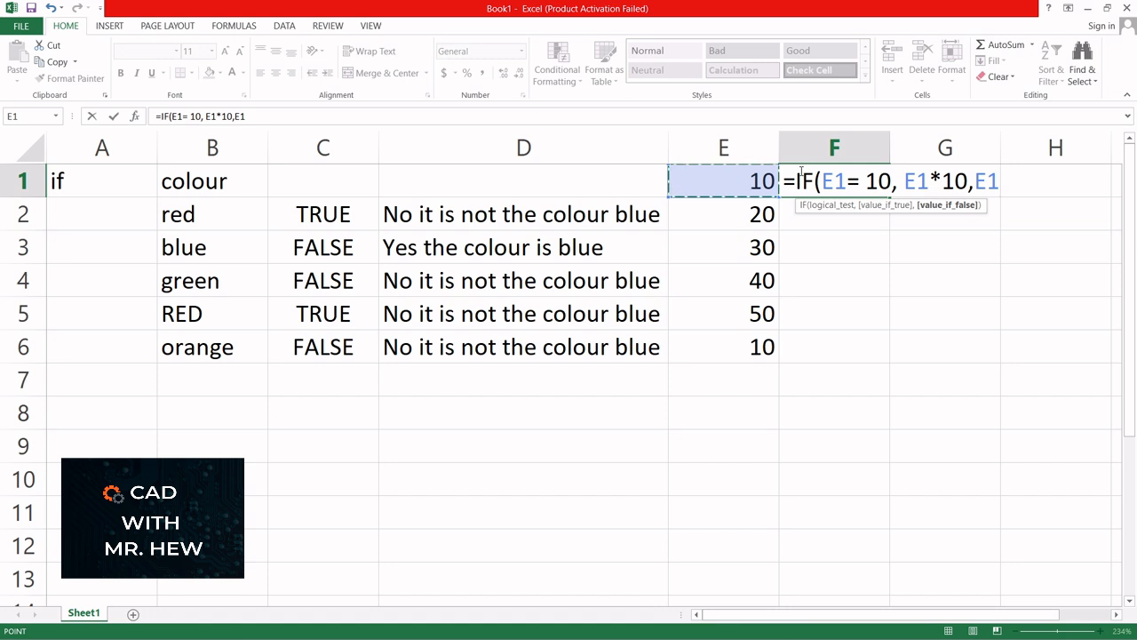
type("-5")
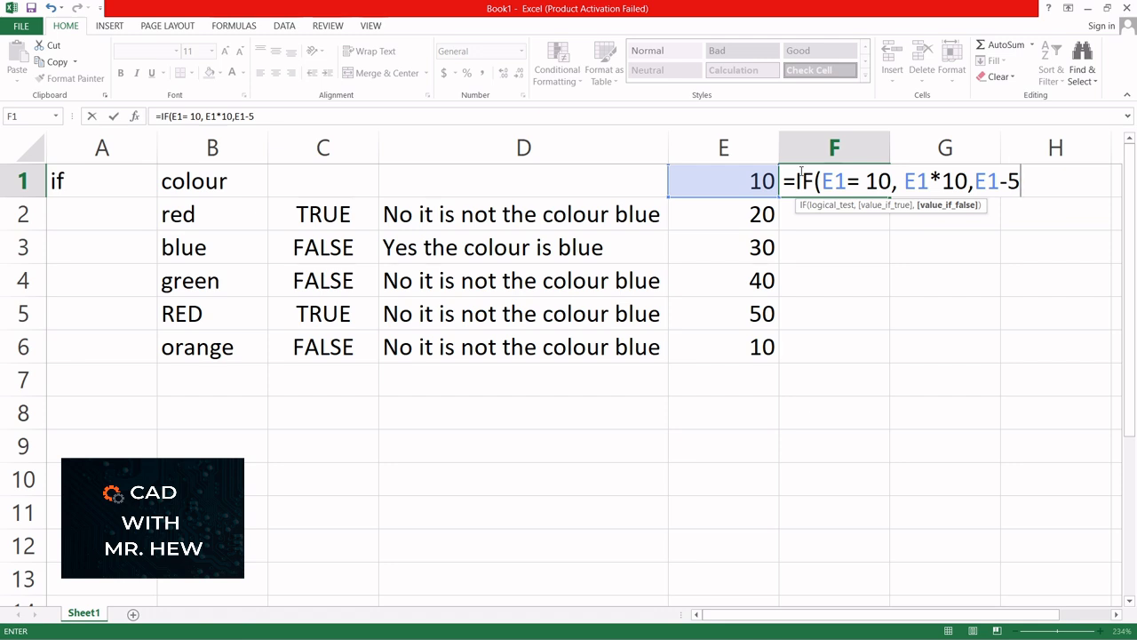
type(")")
key("Return")
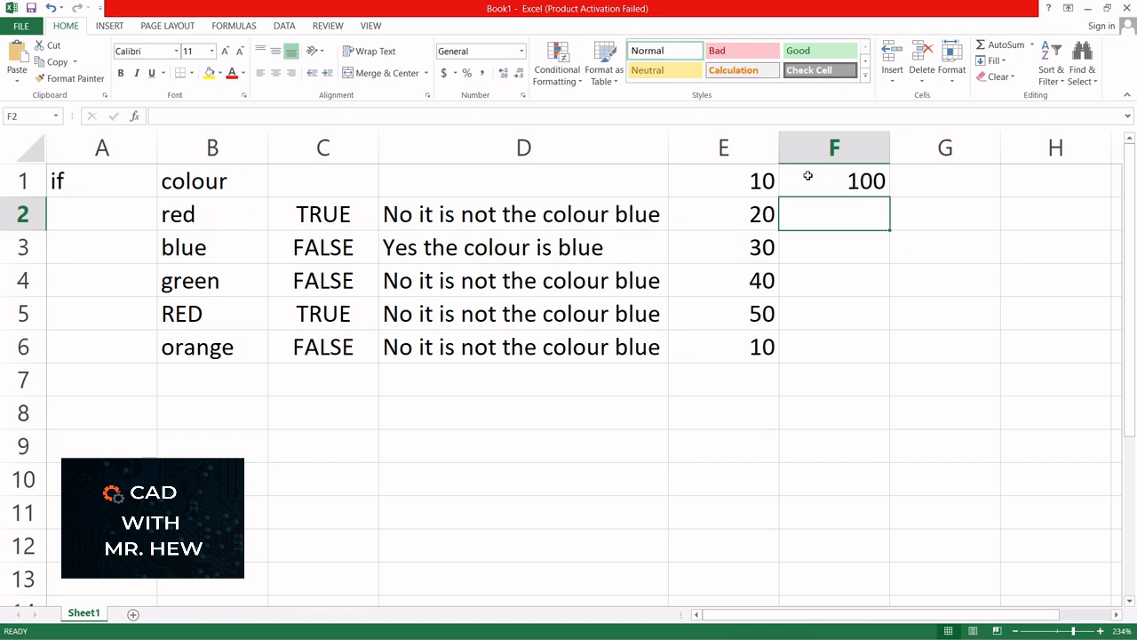
- Fill F1's formula down to F6, giving 100, 15, 25, 35, 45 and 100
left_click(863, 180)
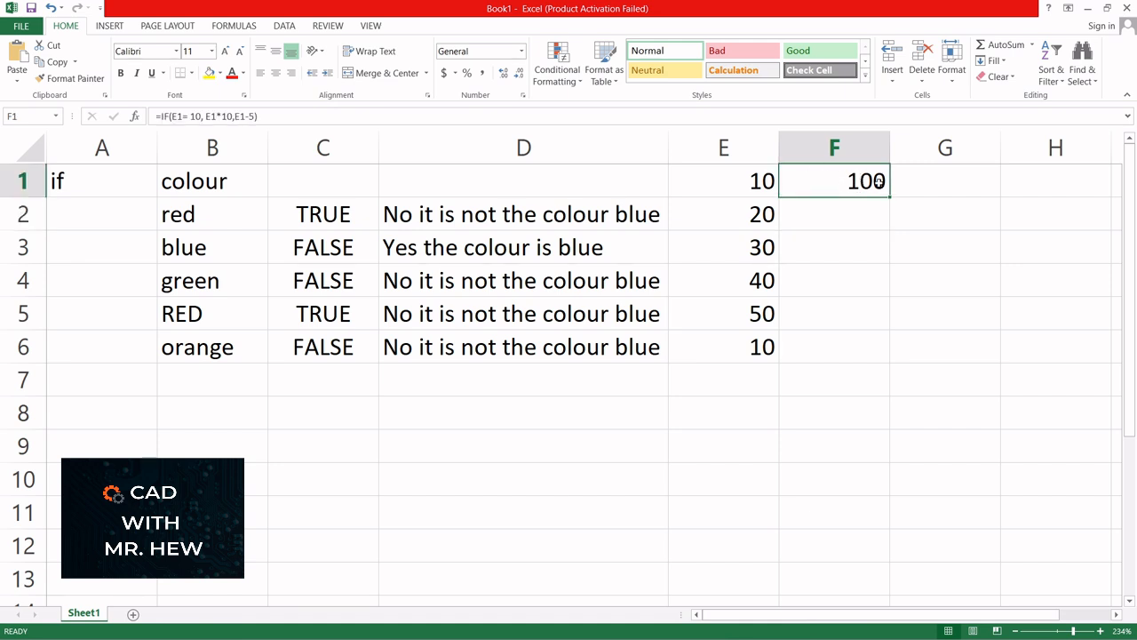
left_click_drag(889, 197, 894, 366)
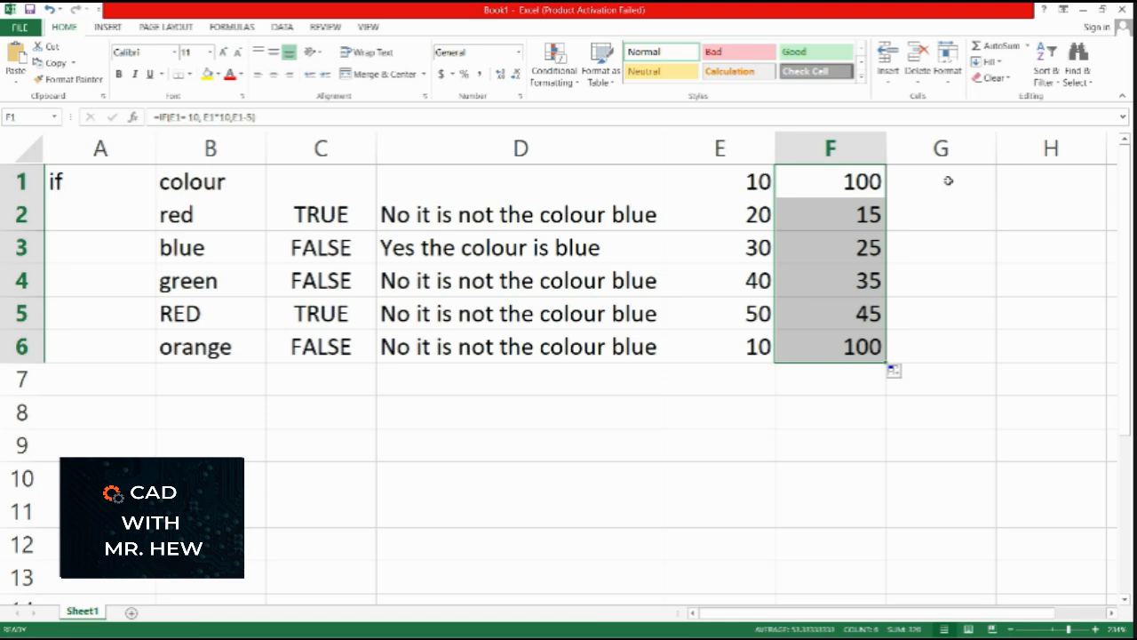
left_click(948, 181)
- Enter =IF(E1<30,SUM(E1:E6)) in G1
type("=")
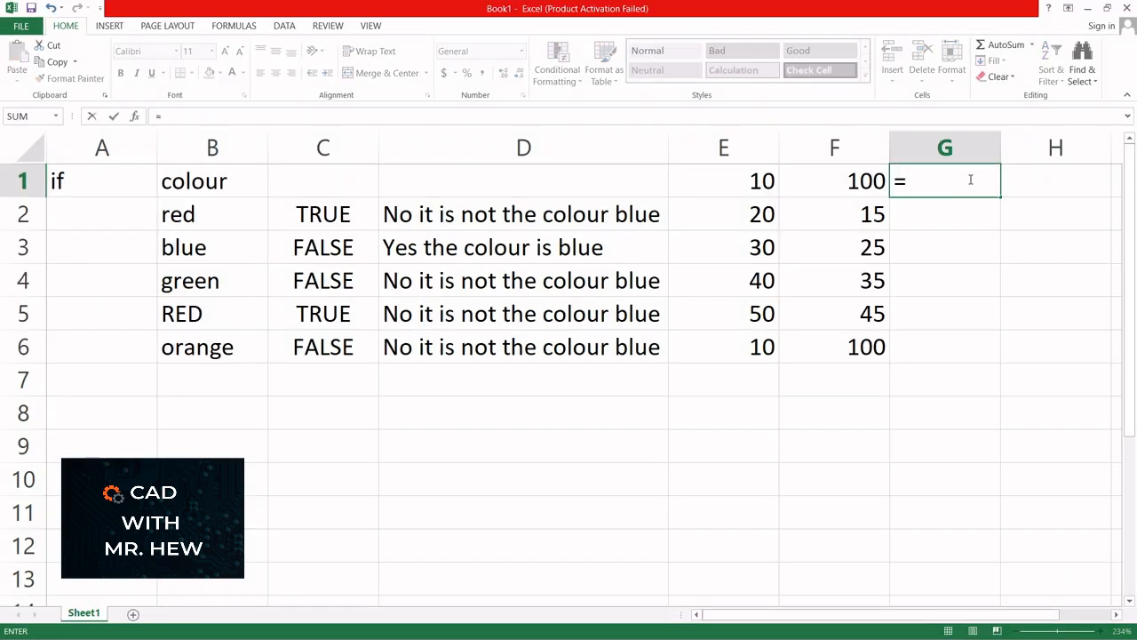
type("if")
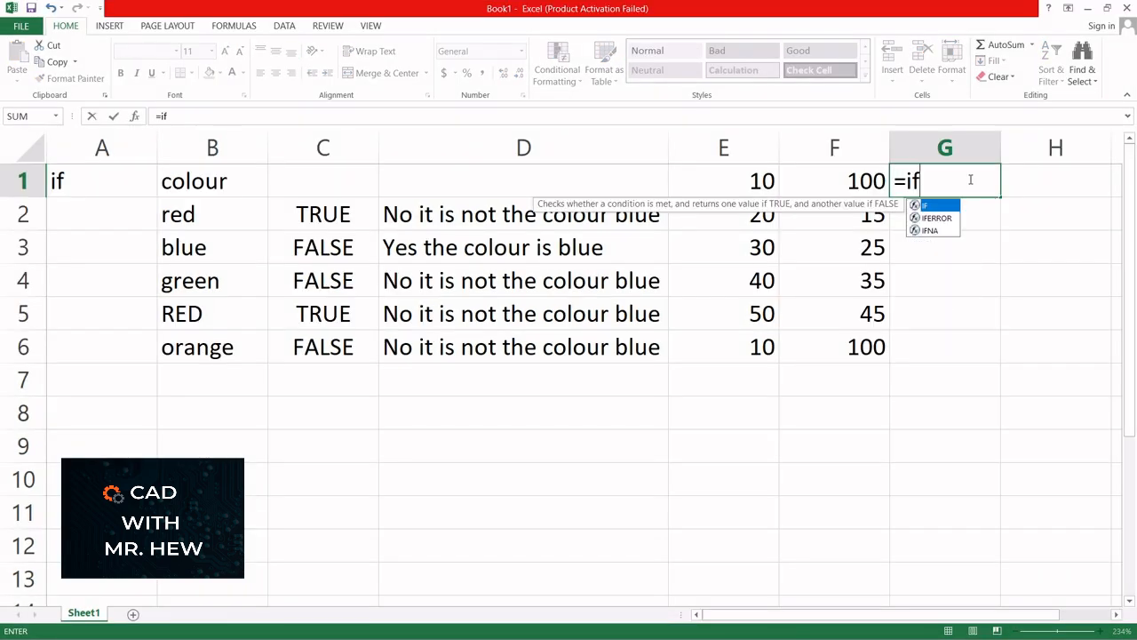
double_click(926, 206)
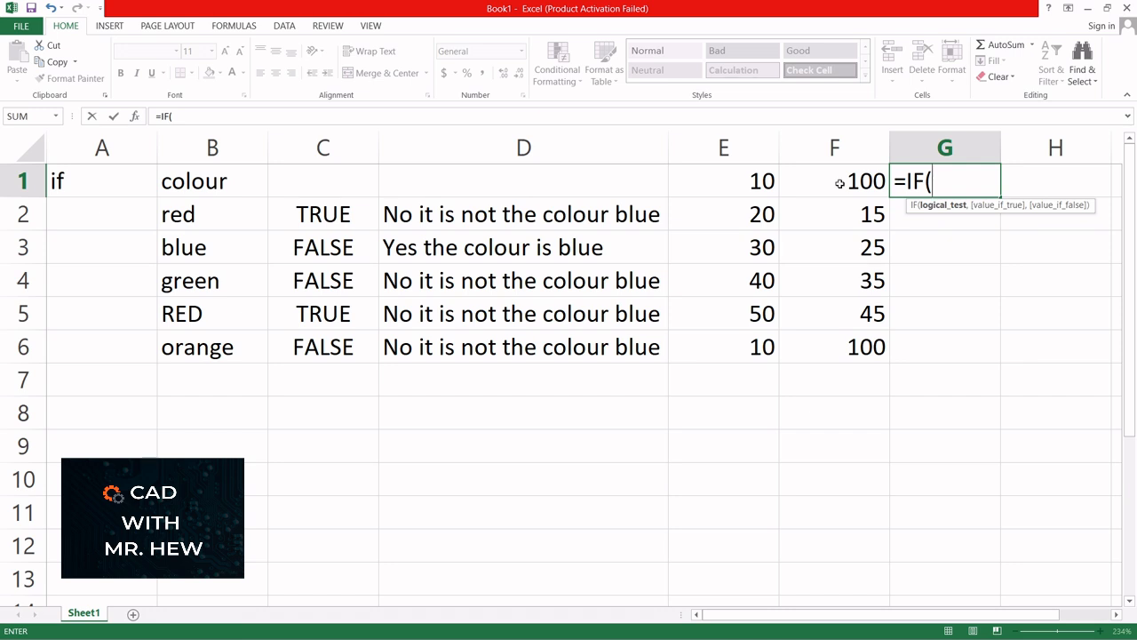
left_click(742, 183)
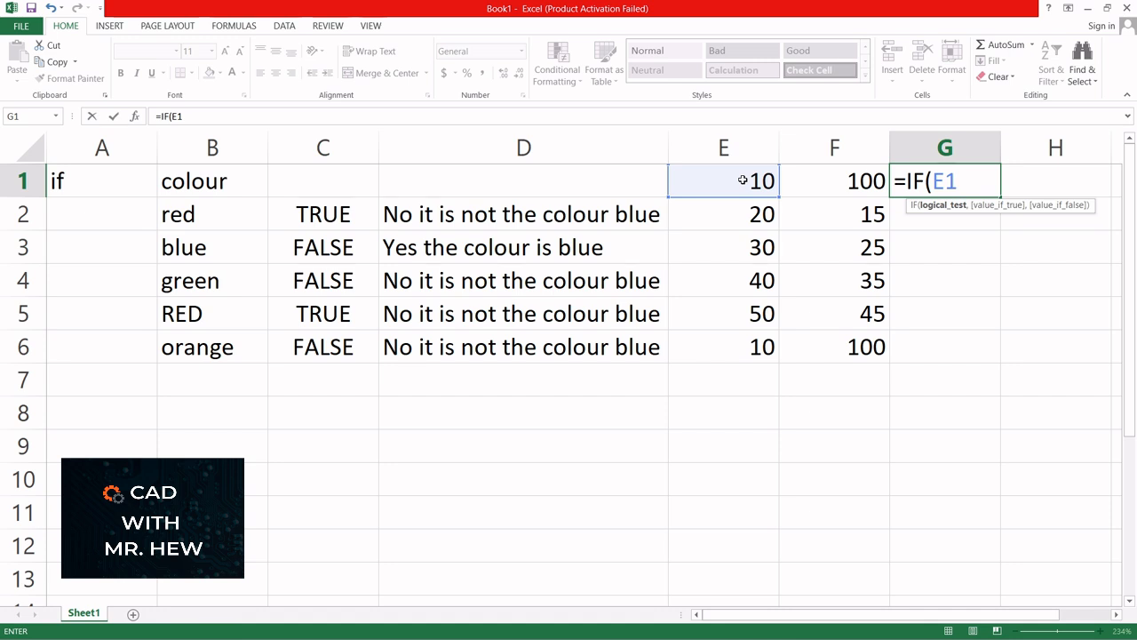
type("<30")
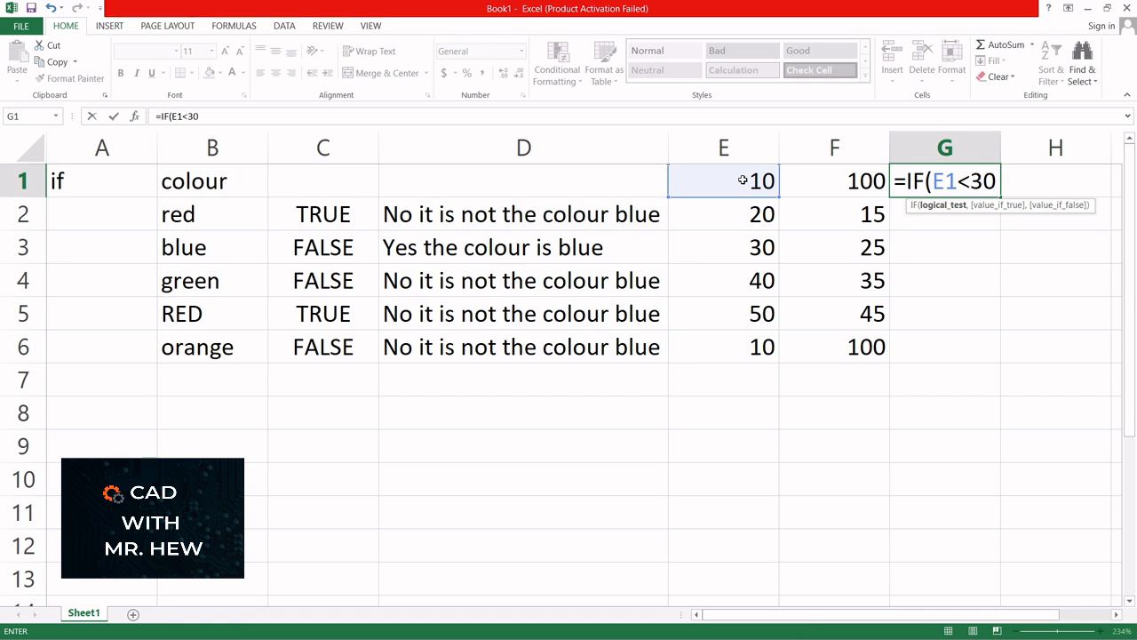
type(",")
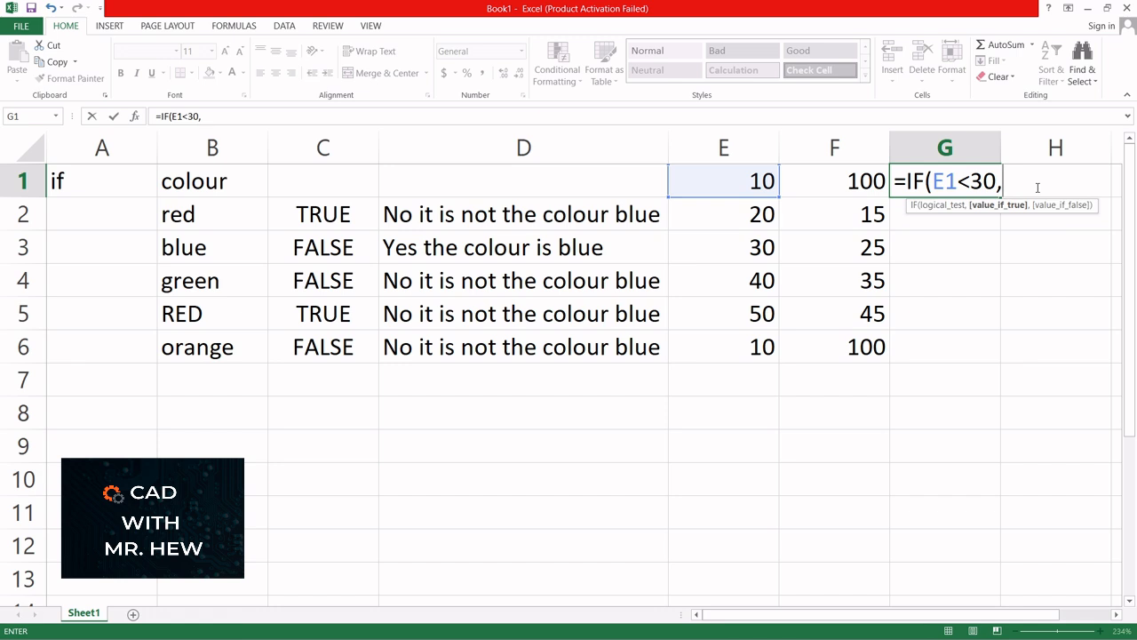
type("sum")
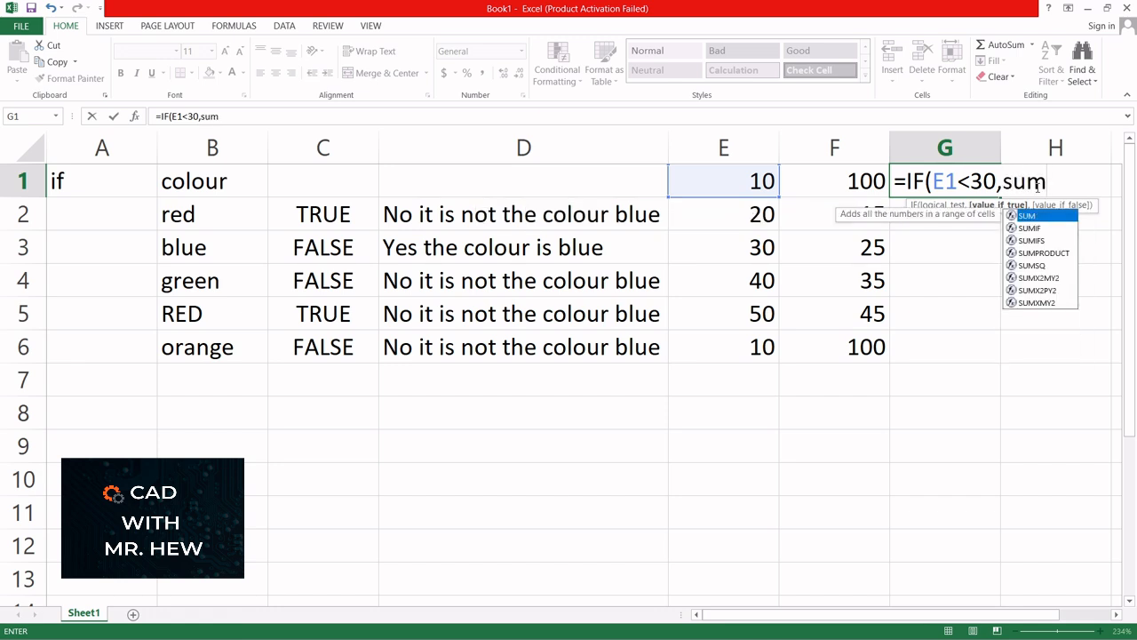
type("(")
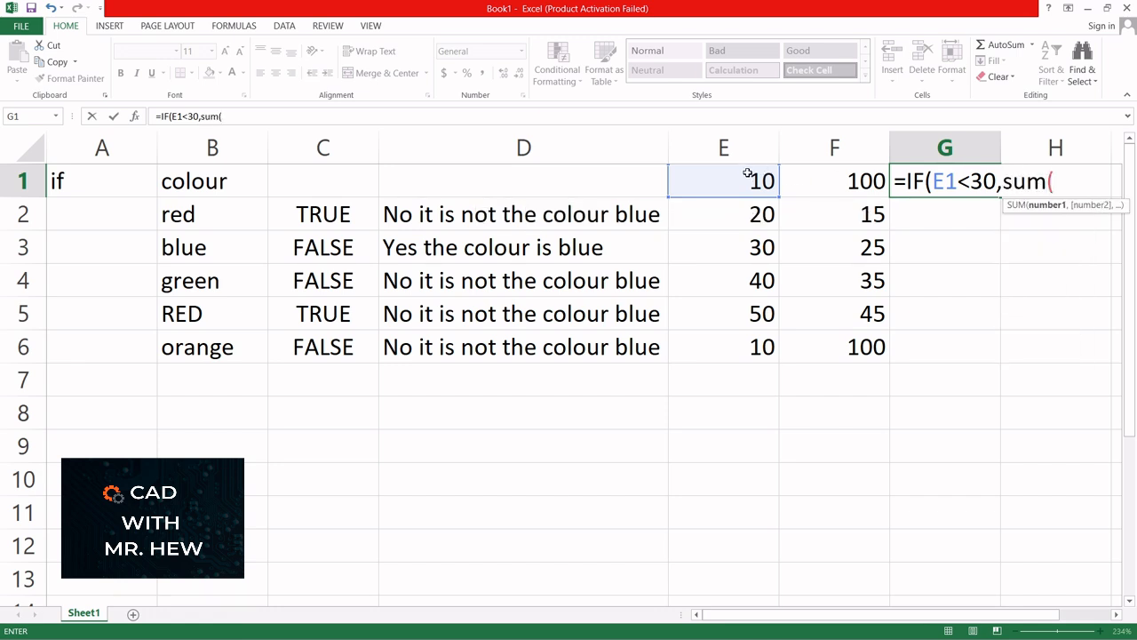
left_click_drag(744, 180, 744, 345)
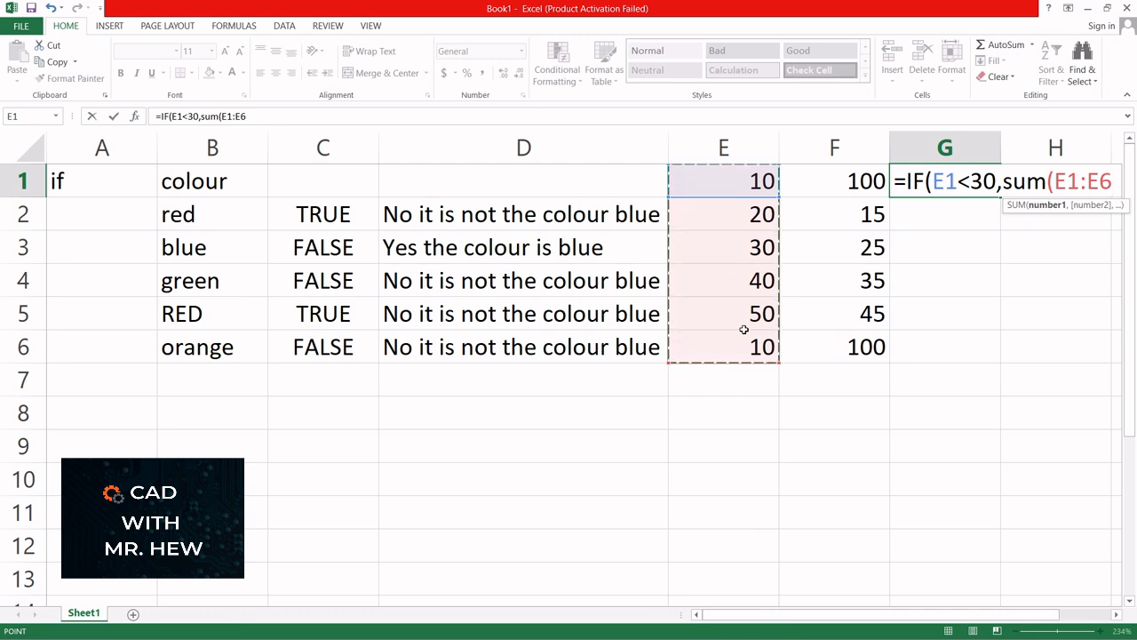
type(")")
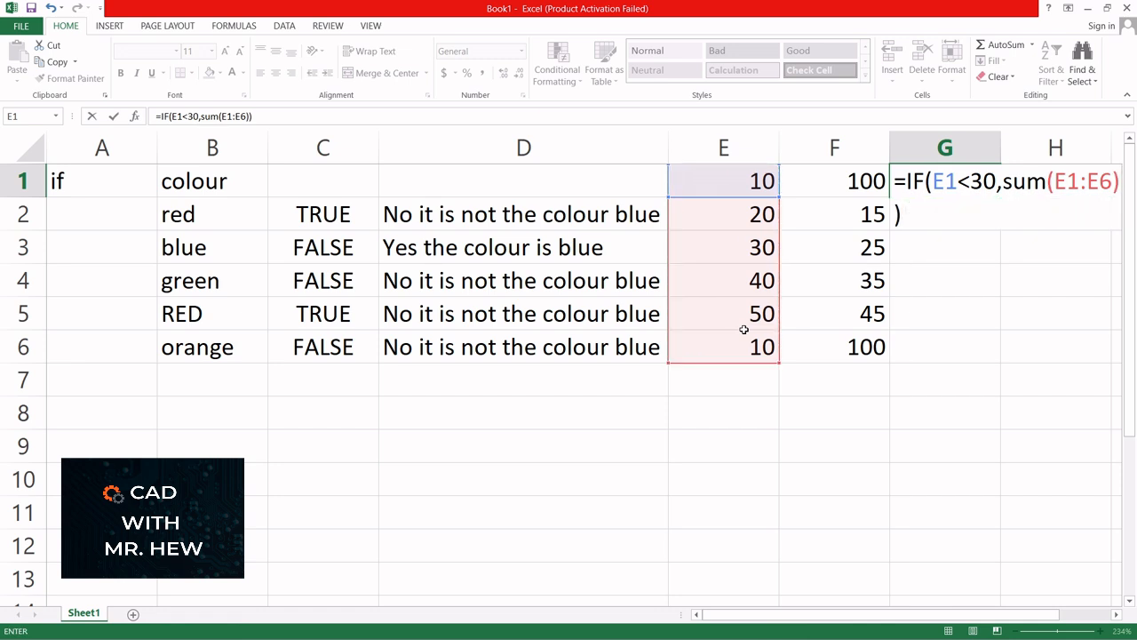
key("Return")
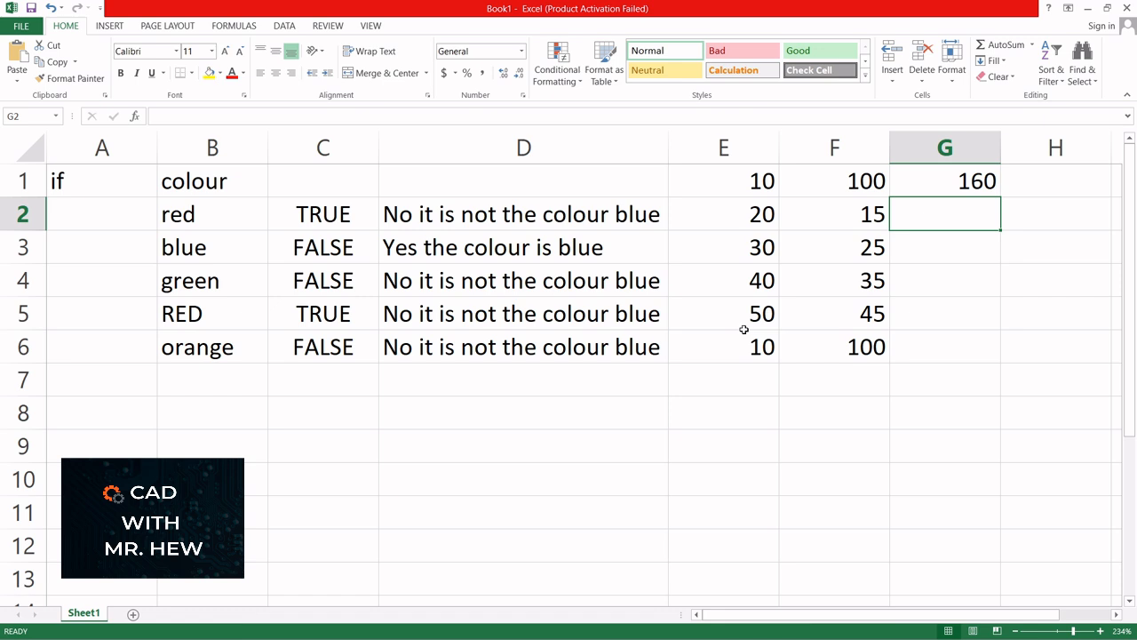
- Add a trailing comma to G1's formula and narrow column A to about 2.11
double_click(947, 184)
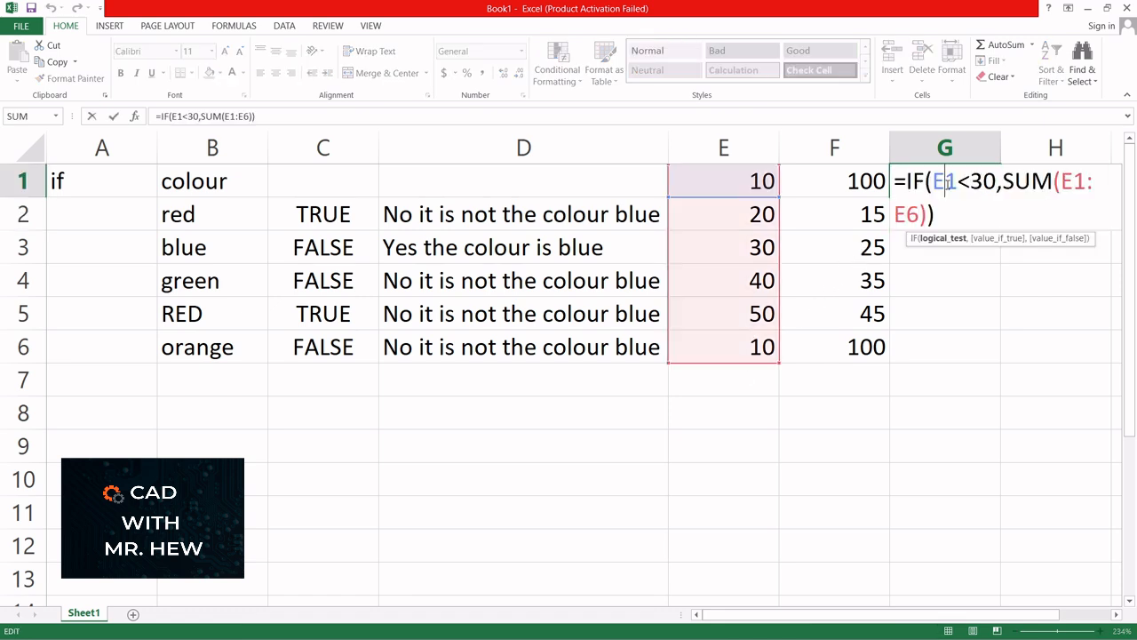
left_click(927, 214)
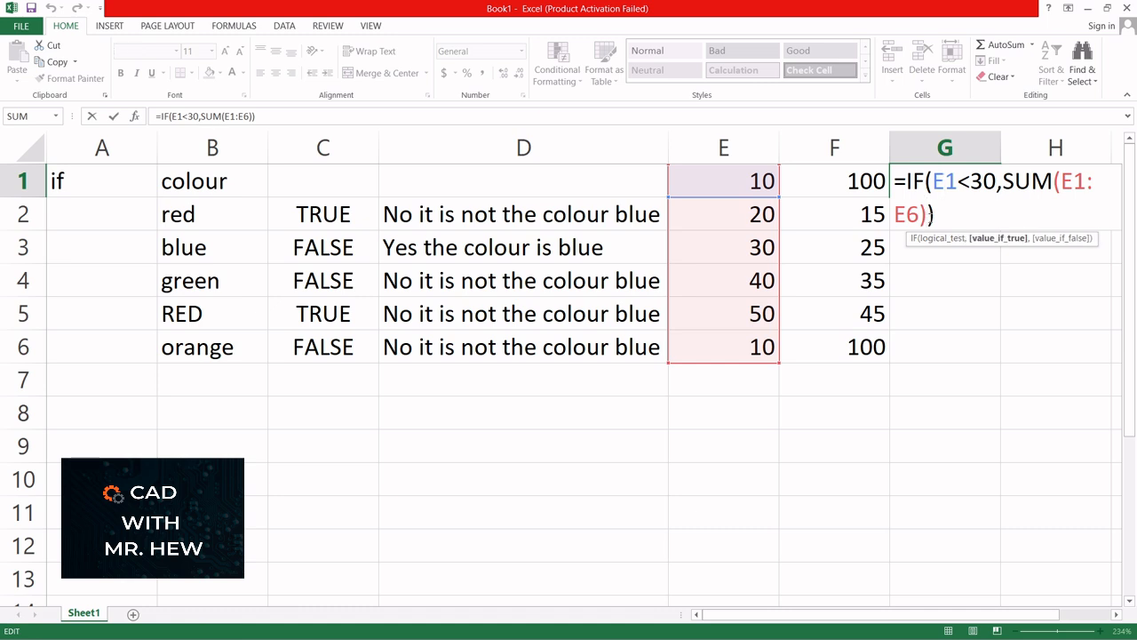
type(",")
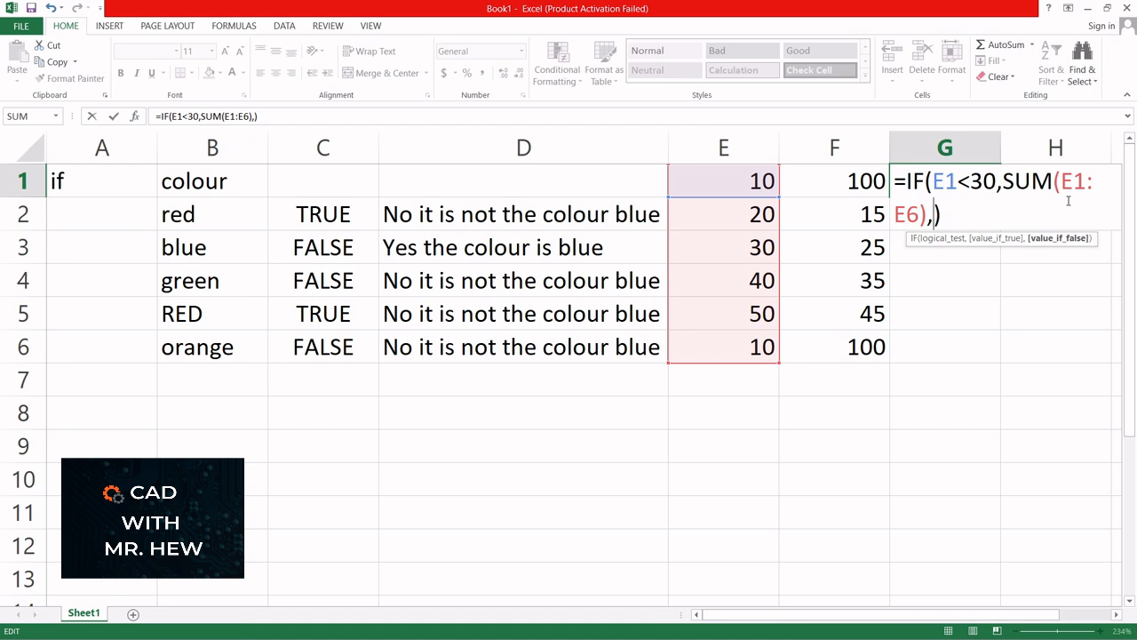
key("Return")
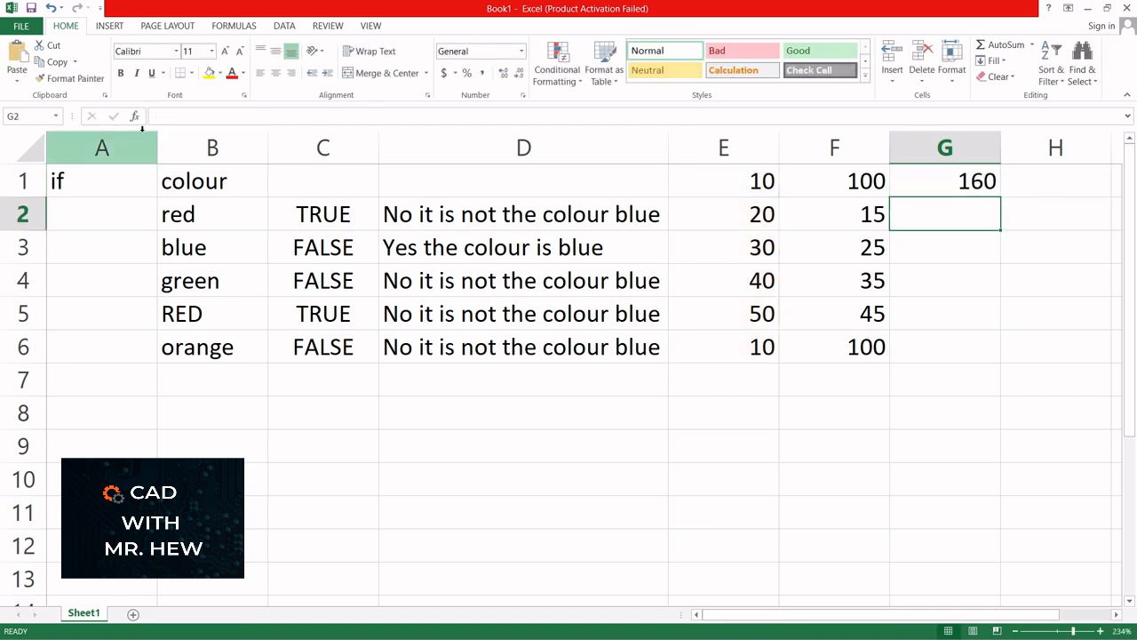
left_click_drag(157, 147, 71, 149)
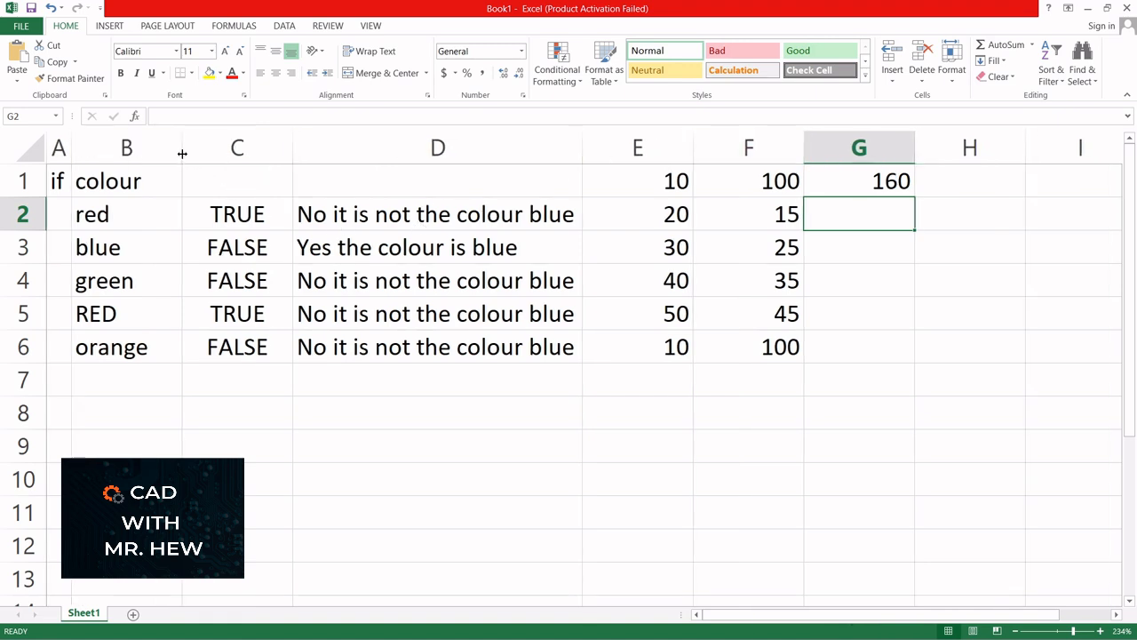
- Add AVERAGE(E1:E6) as G1's false result, accepting Excel's parenthesis correction
left_click_drag(182, 153, 181, 154)
double_click(857, 179)
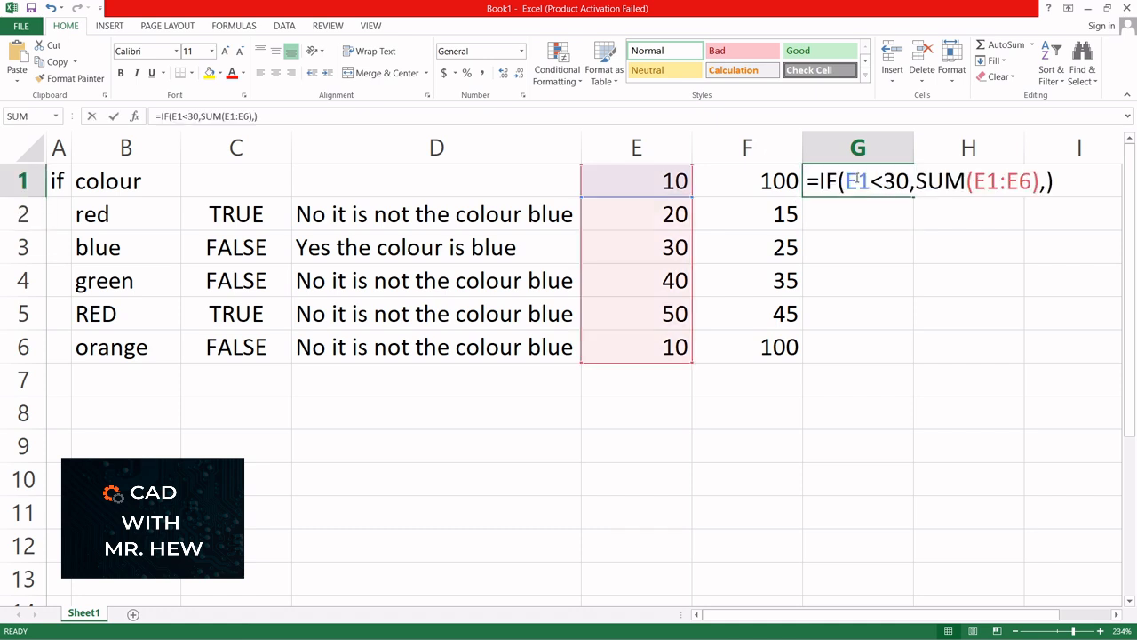
left_click(1046, 185)
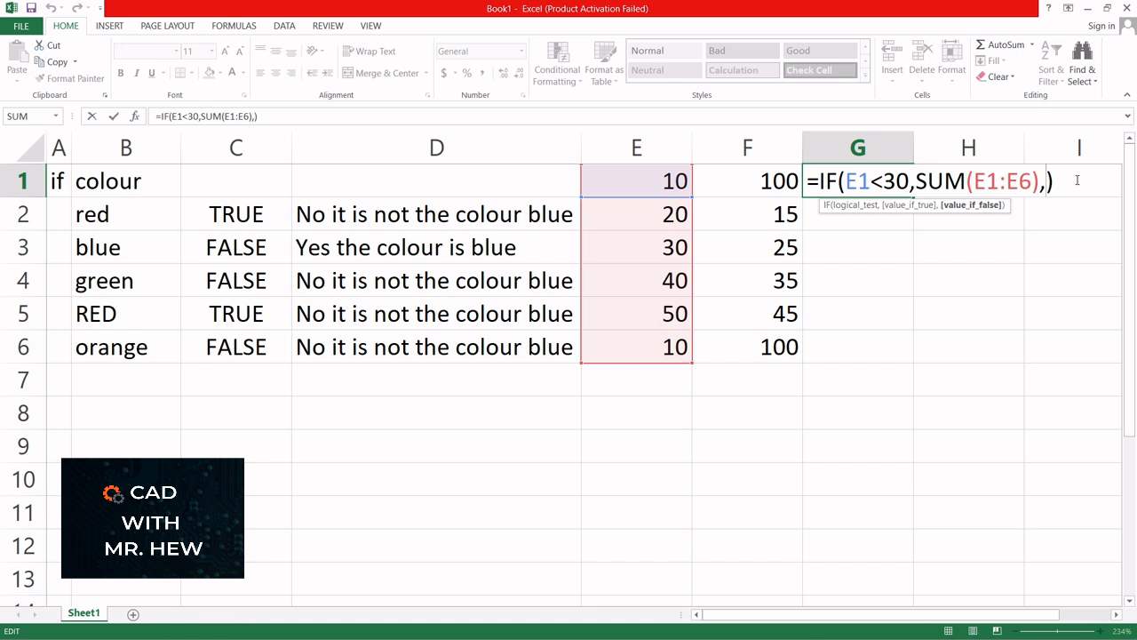
type("a")
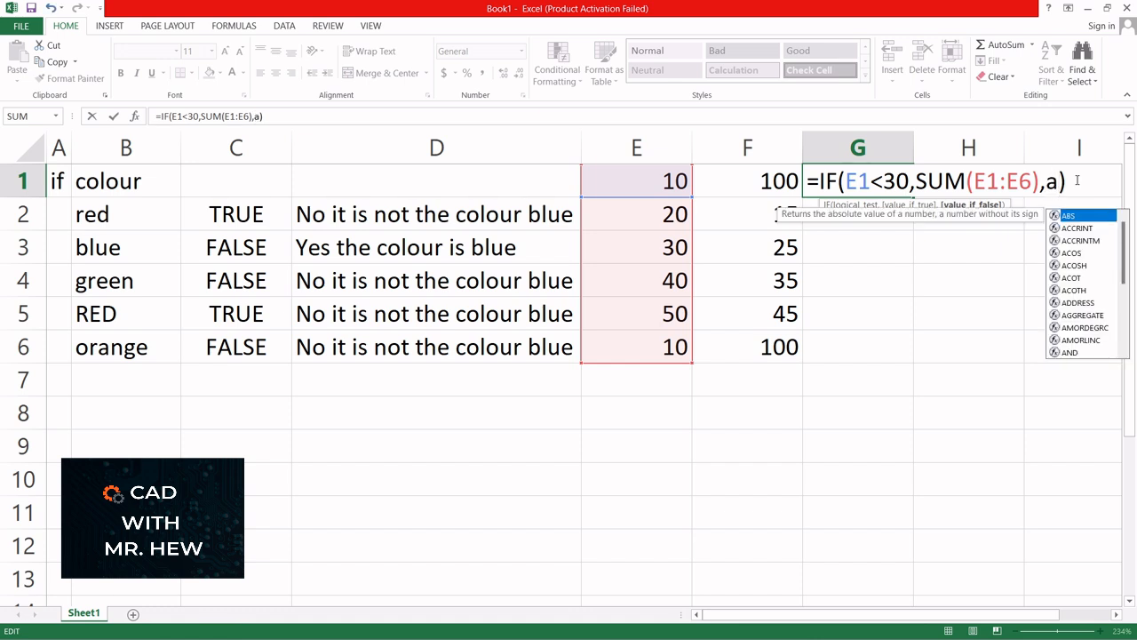
type("v")
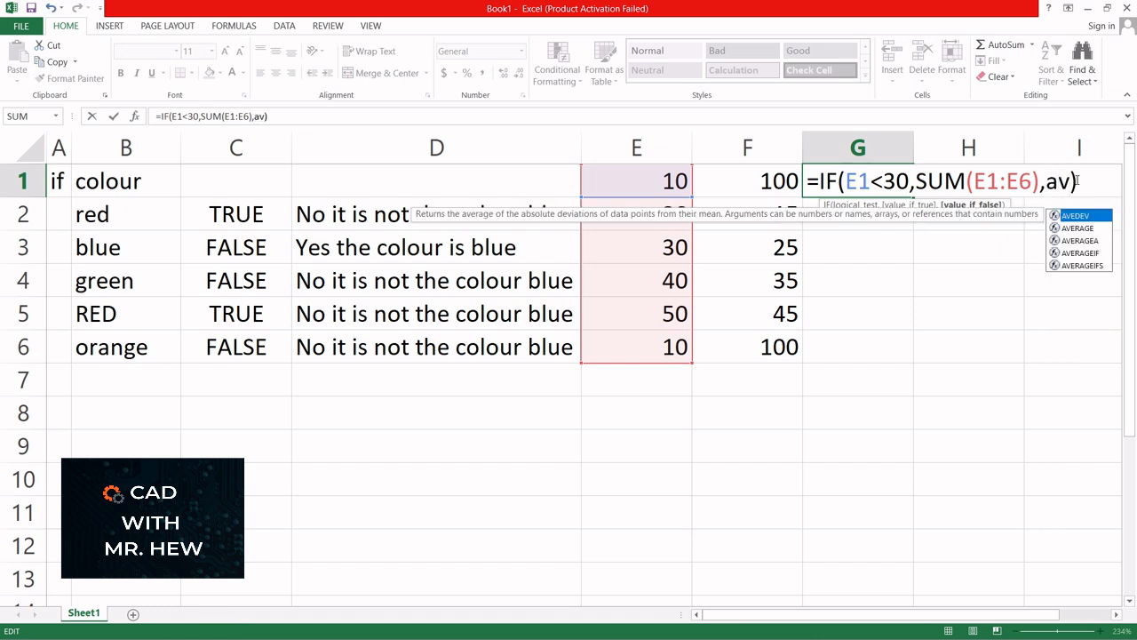
left_click(1087, 228)
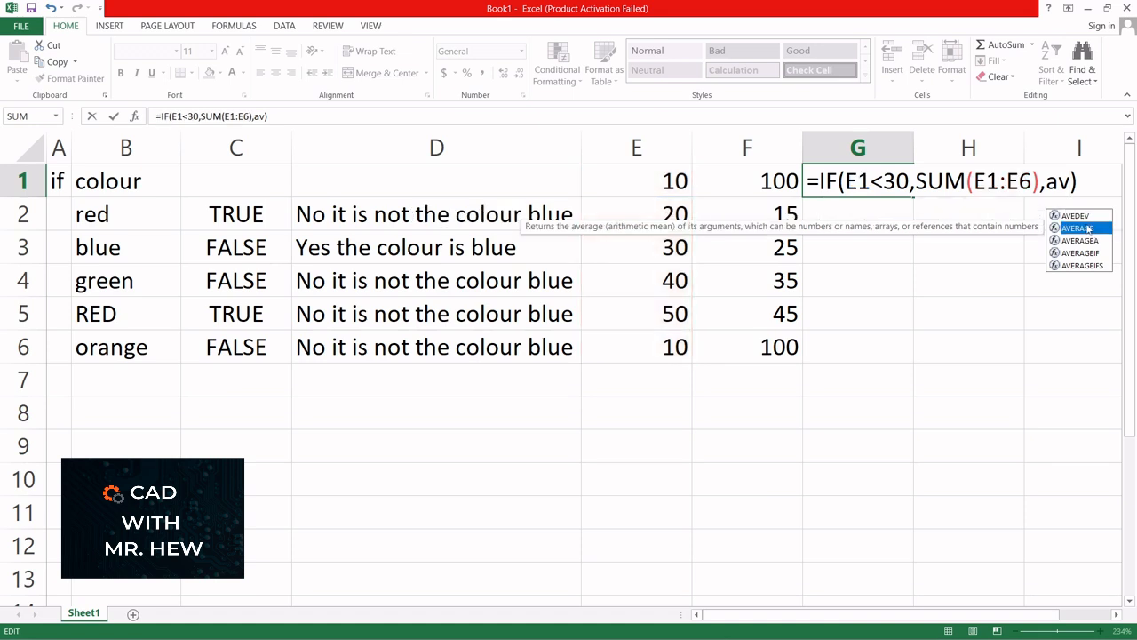
double_click(1087, 228)
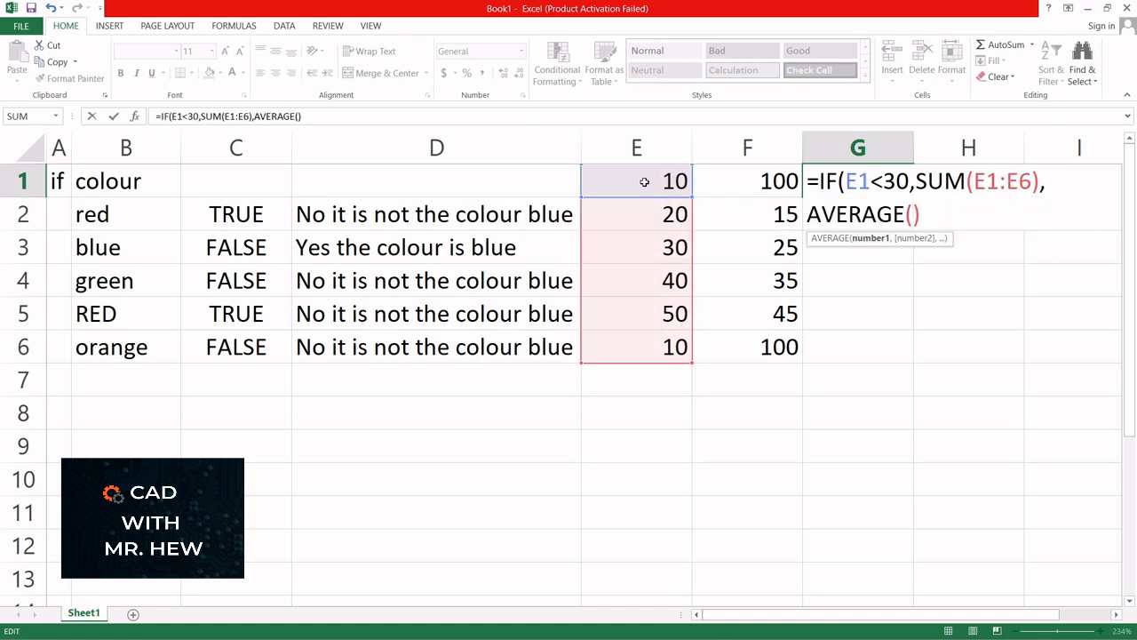
left_click_drag(644, 181, 632, 338)
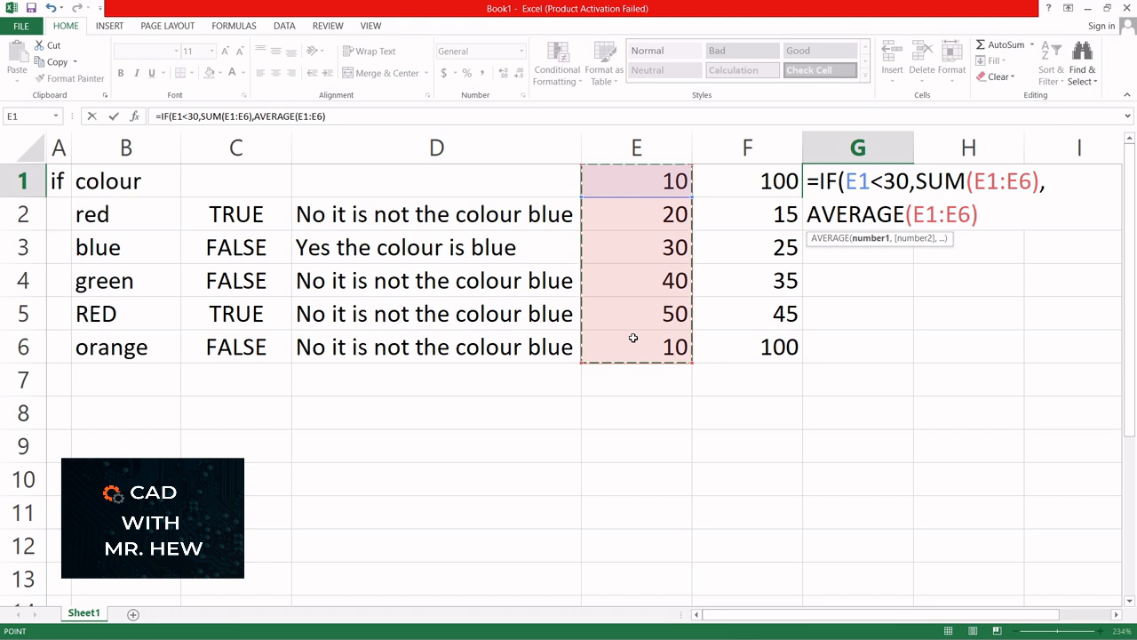
key("Return")
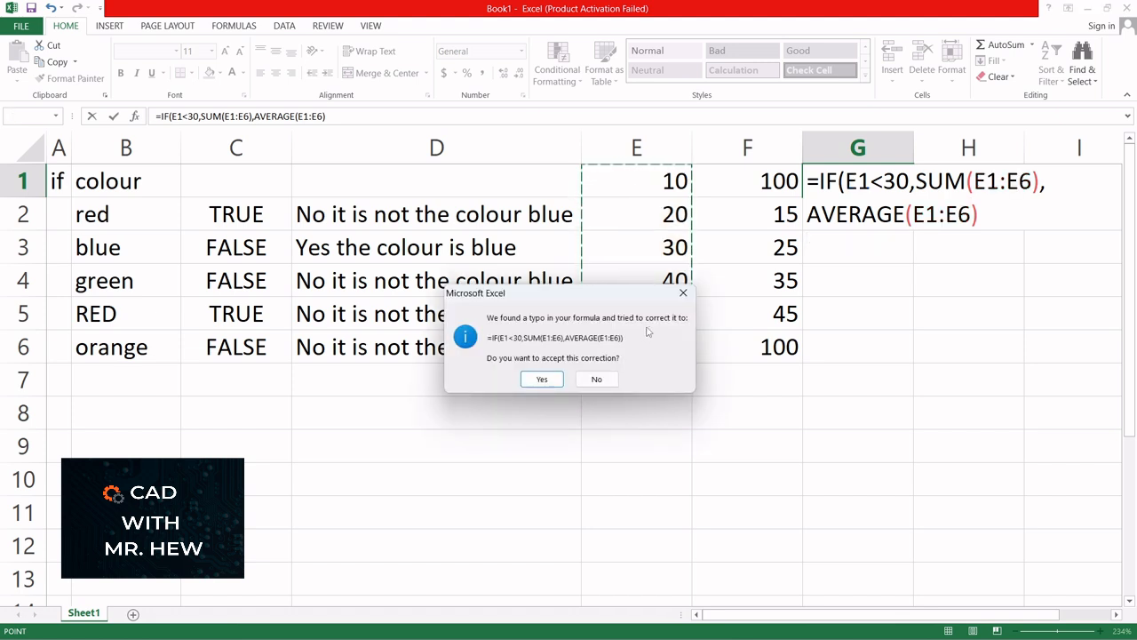
left_click(544, 379)
- Fill G1's formula down to G6, giving 160, 150, 32.5, 33.3333, 30, 10
double_click(902, 182)
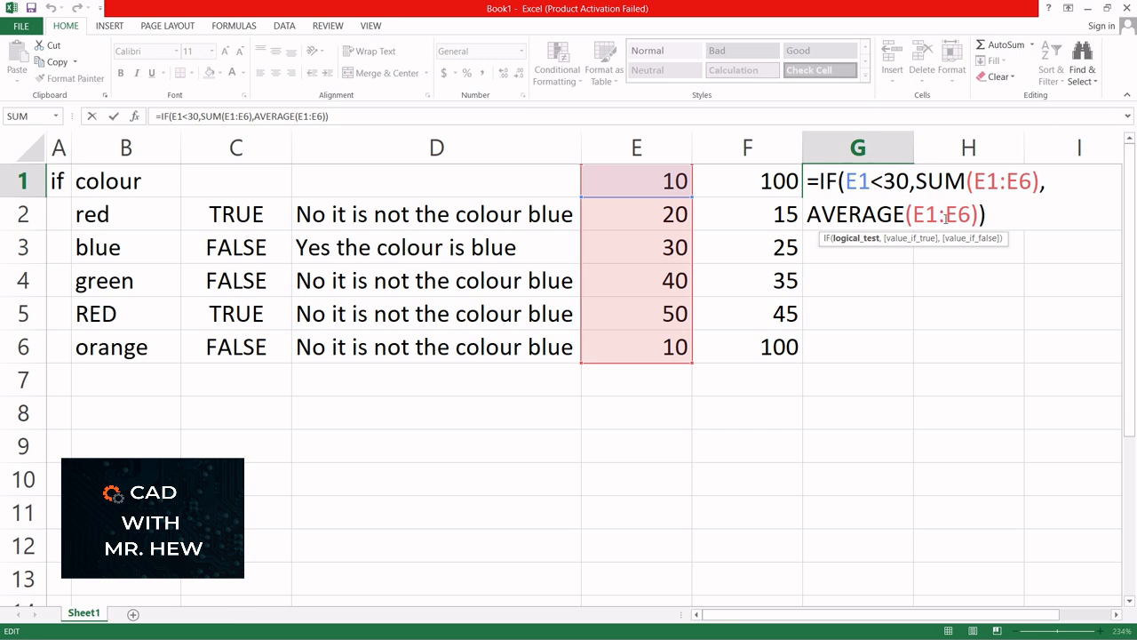
key("Return")
left_click(897, 186)
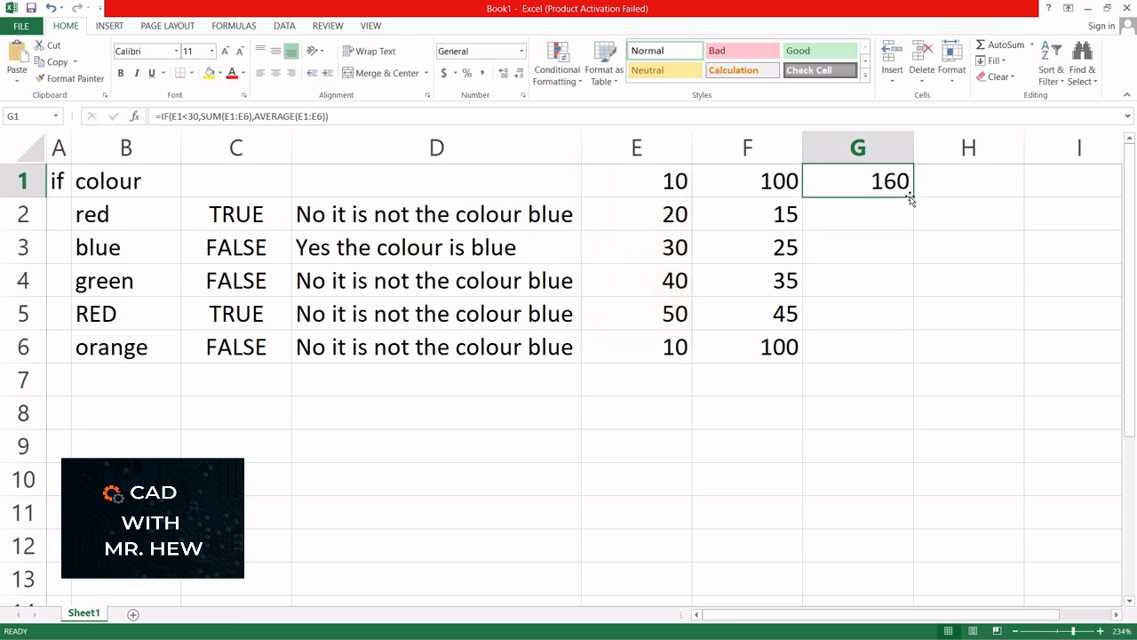
left_click_drag(910, 199, 910, 354)
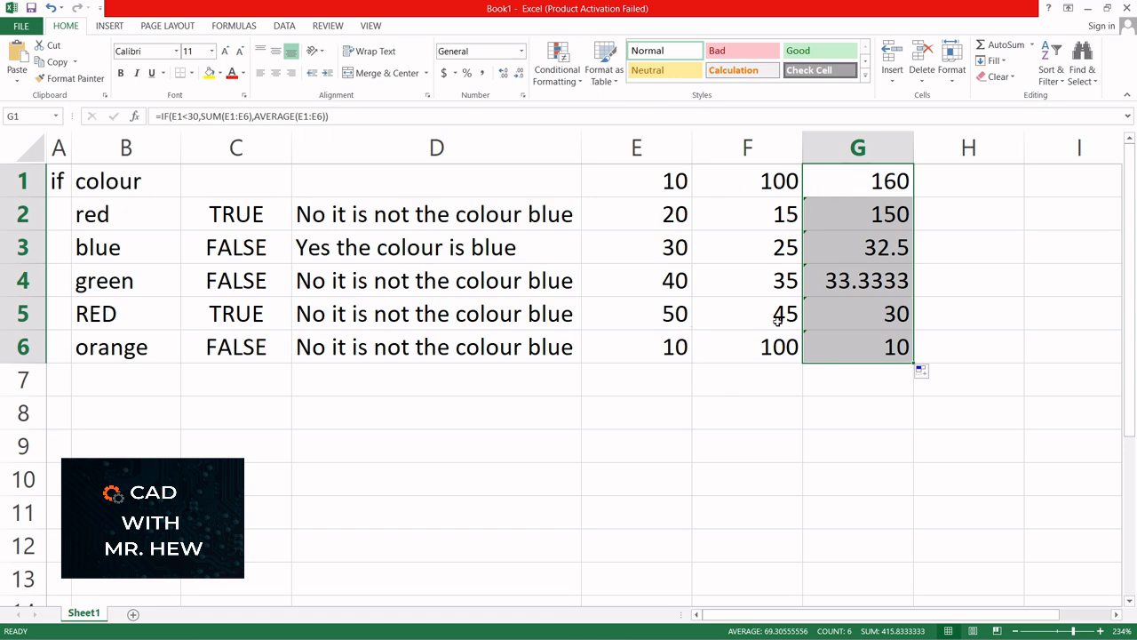
- Select cell E7 to hold the column total
left_click(654, 382)
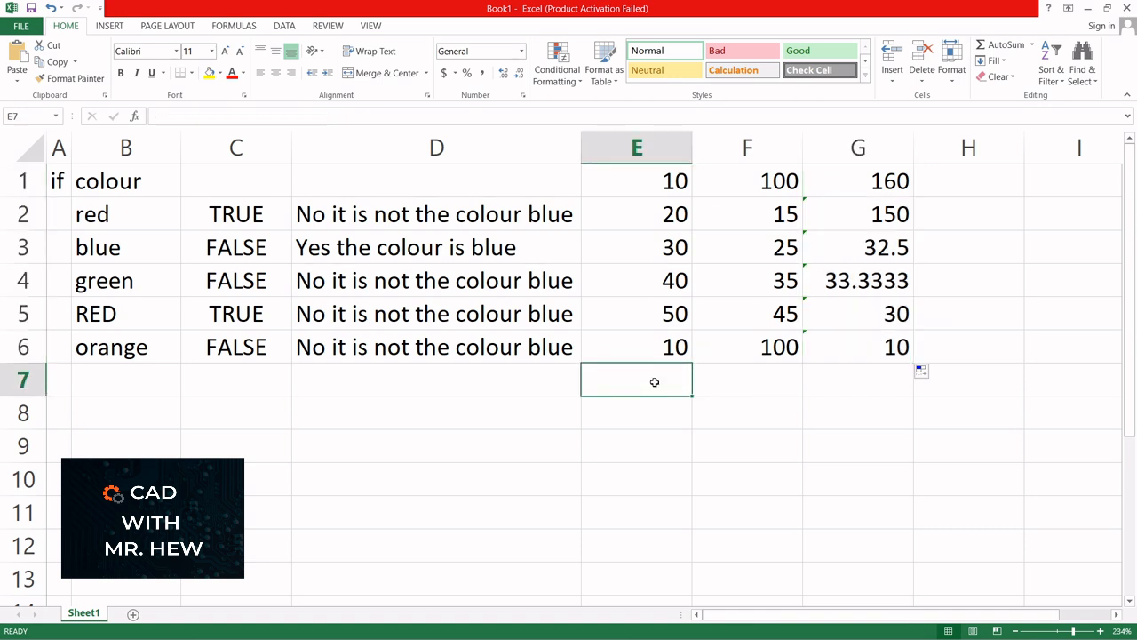
- Enter =SUM(E1:E6) in E7 to show 160, then open G5's formula for inspection
type("=sum")
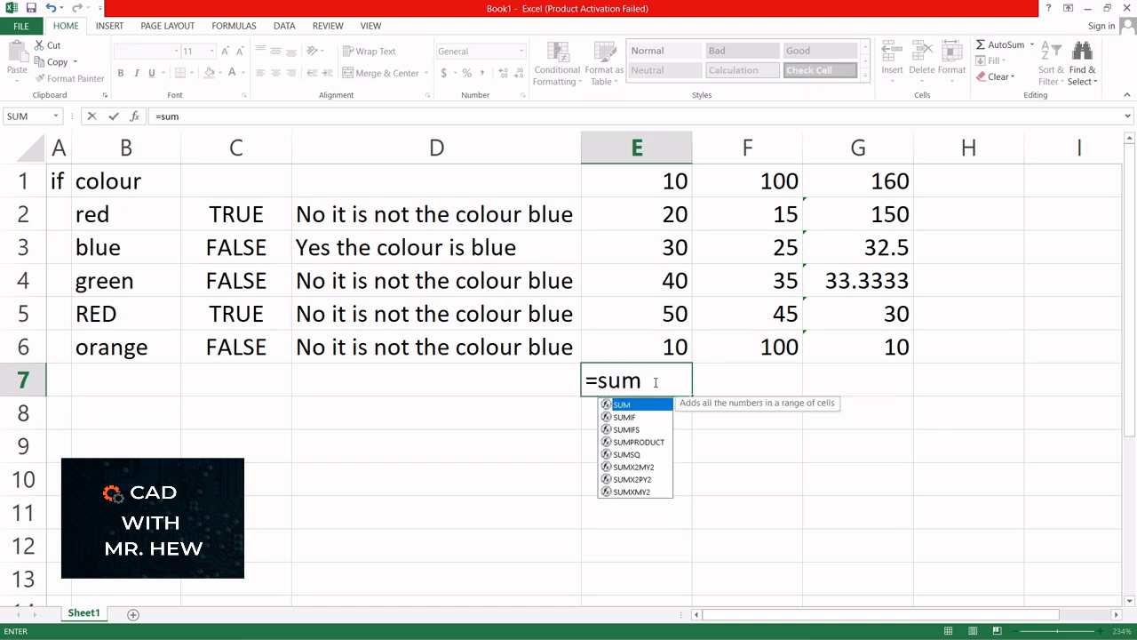
type("(")
left_click_drag(666, 182, 652, 346)
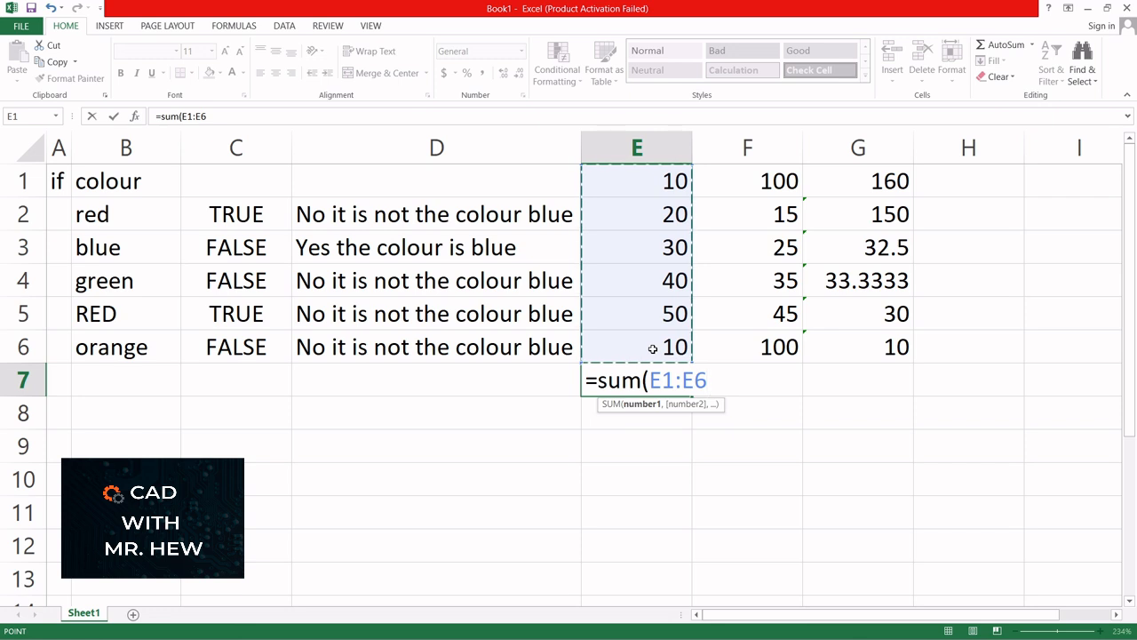
type(")")
key("Return")
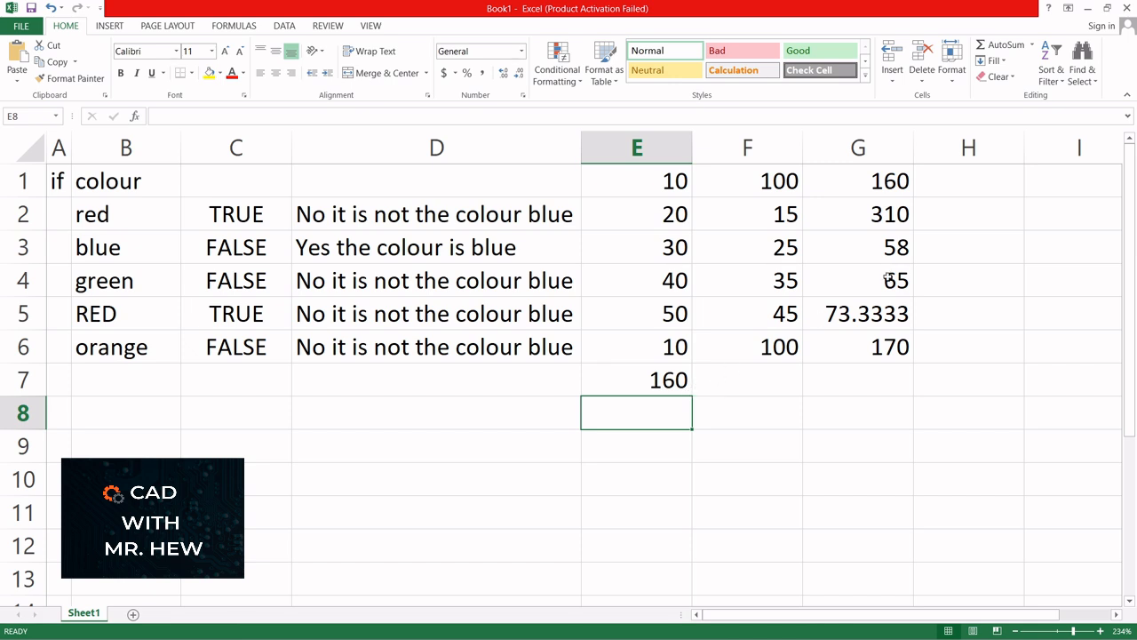
double_click(847, 312)
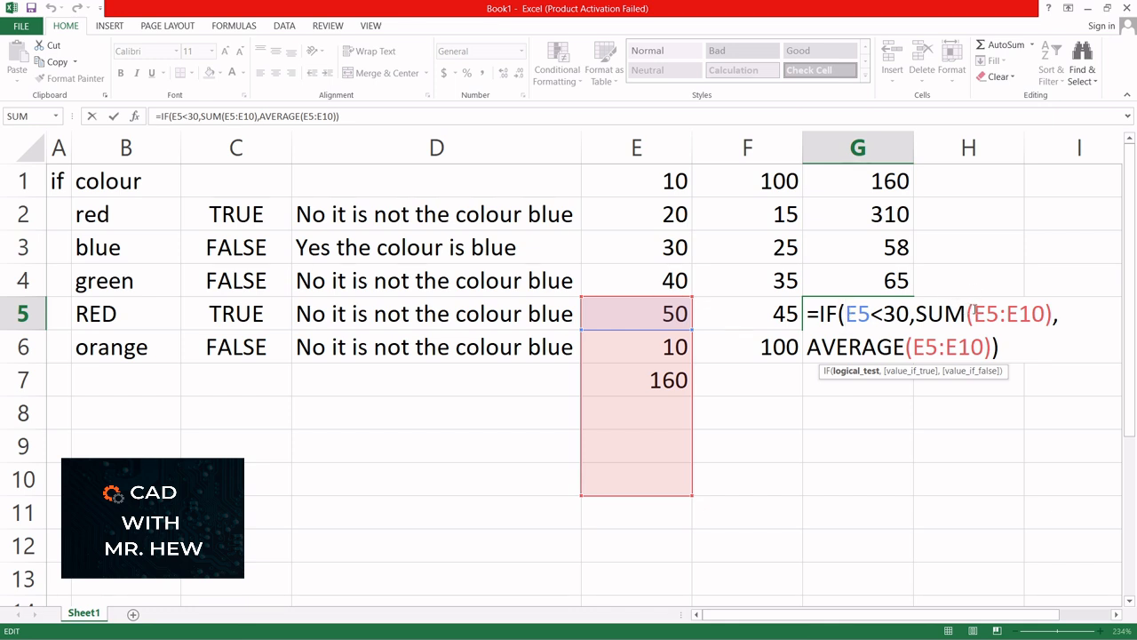
- Anchor G1's ranges with row dollar signs as SUM(E$1:E$6) and AVERAGE(E$1:E$6)
left_click(885, 214)
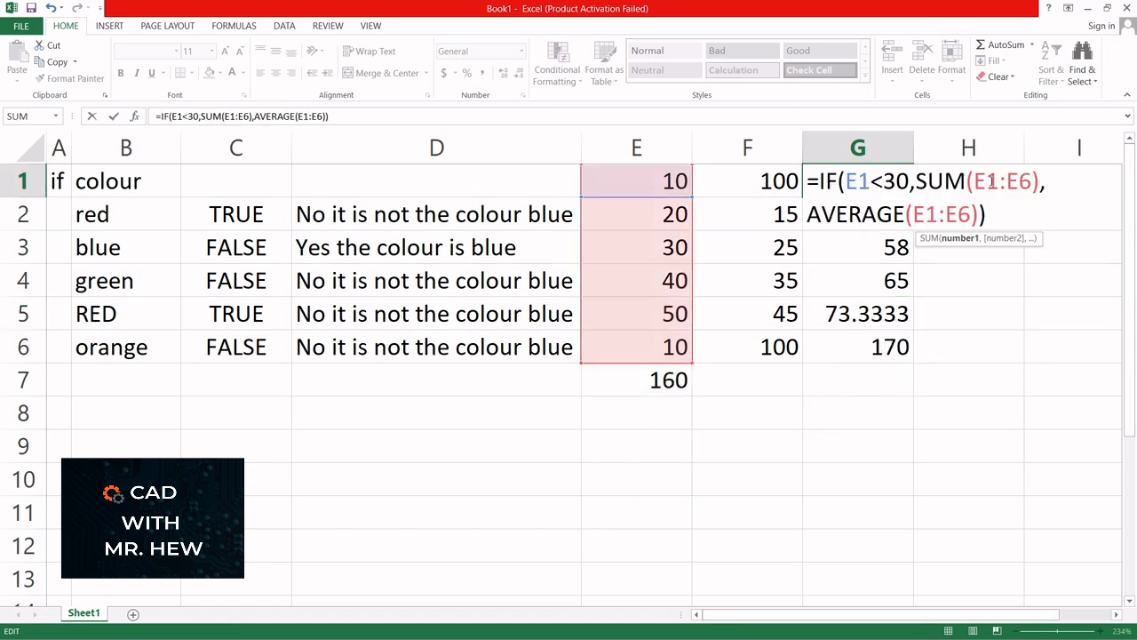
left_click(993, 181)
type("$1:E6),AVERAGE(E1:E6))")
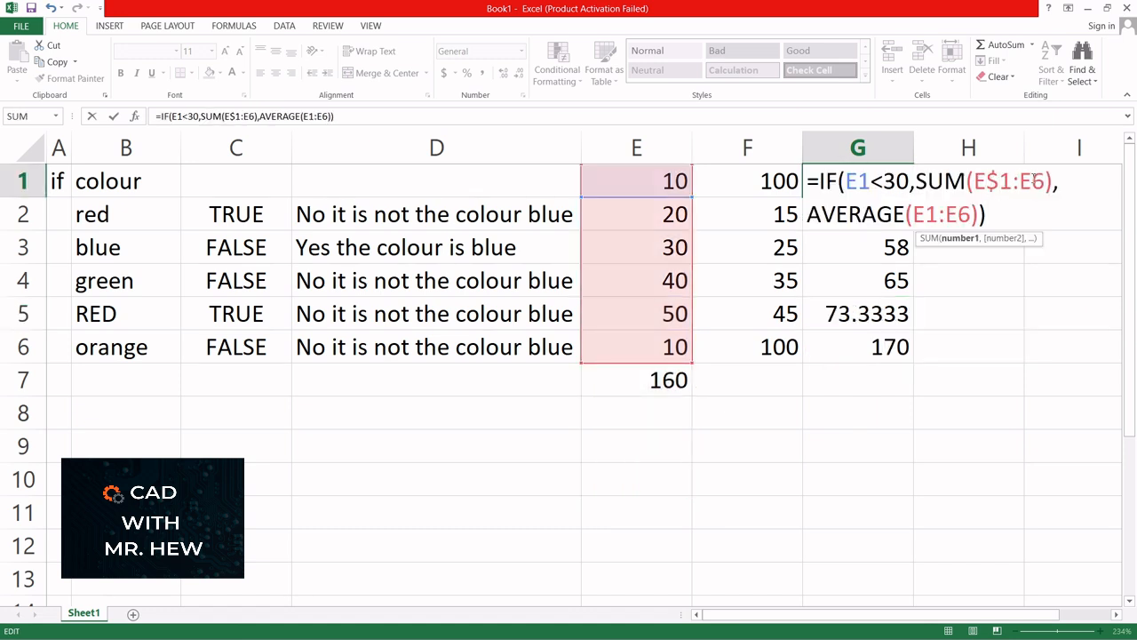
left_click(1032, 180)
type("$")
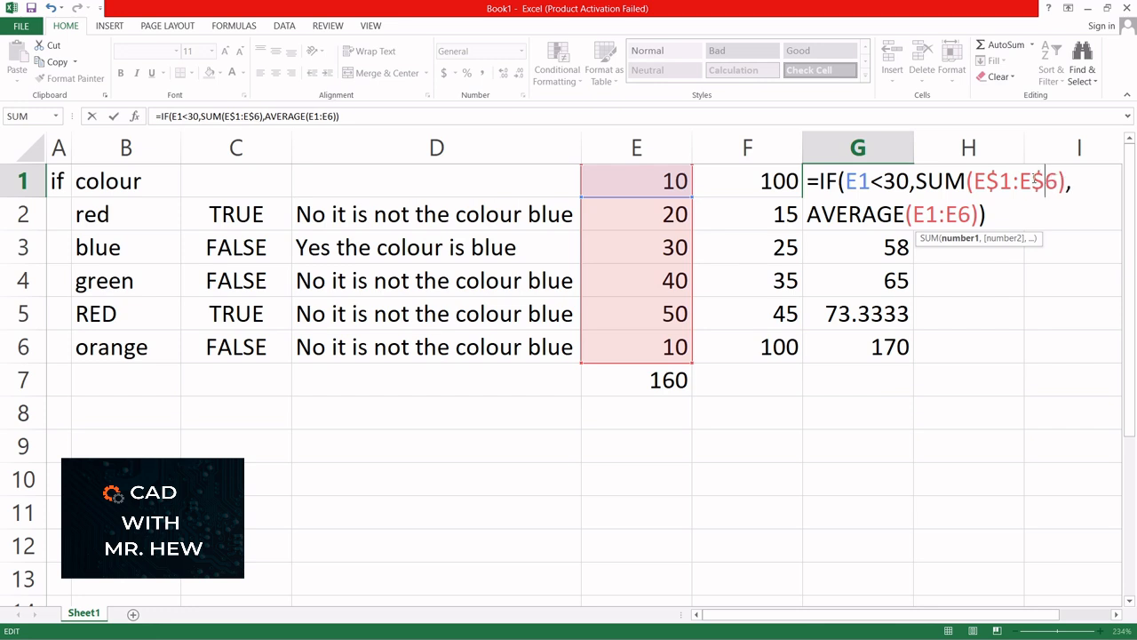
left_click(926, 214)
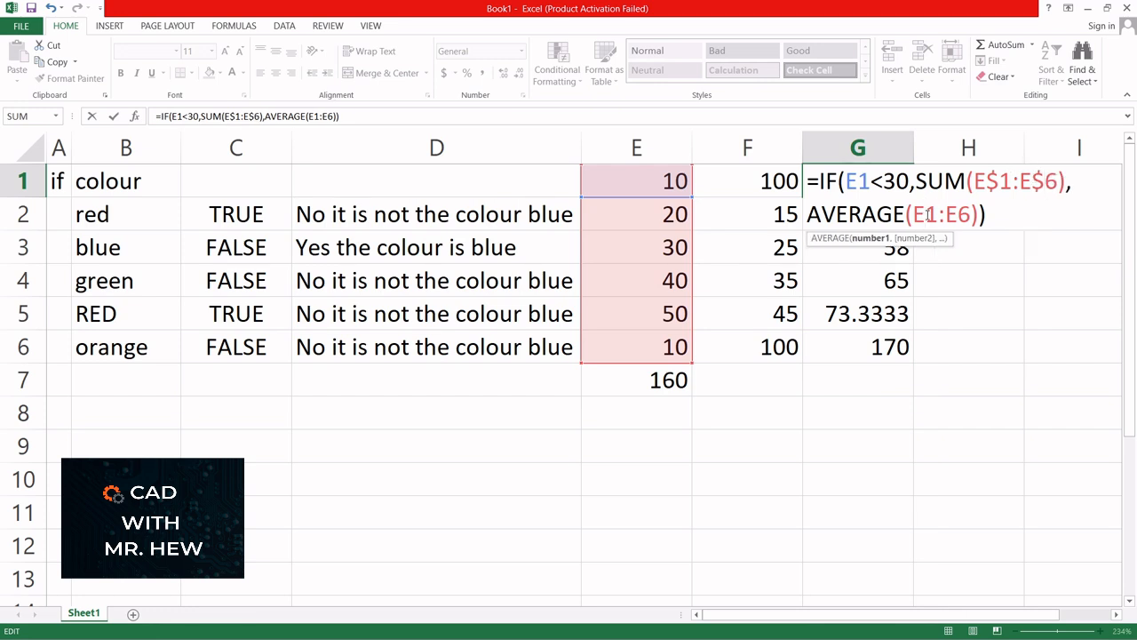
type("$")
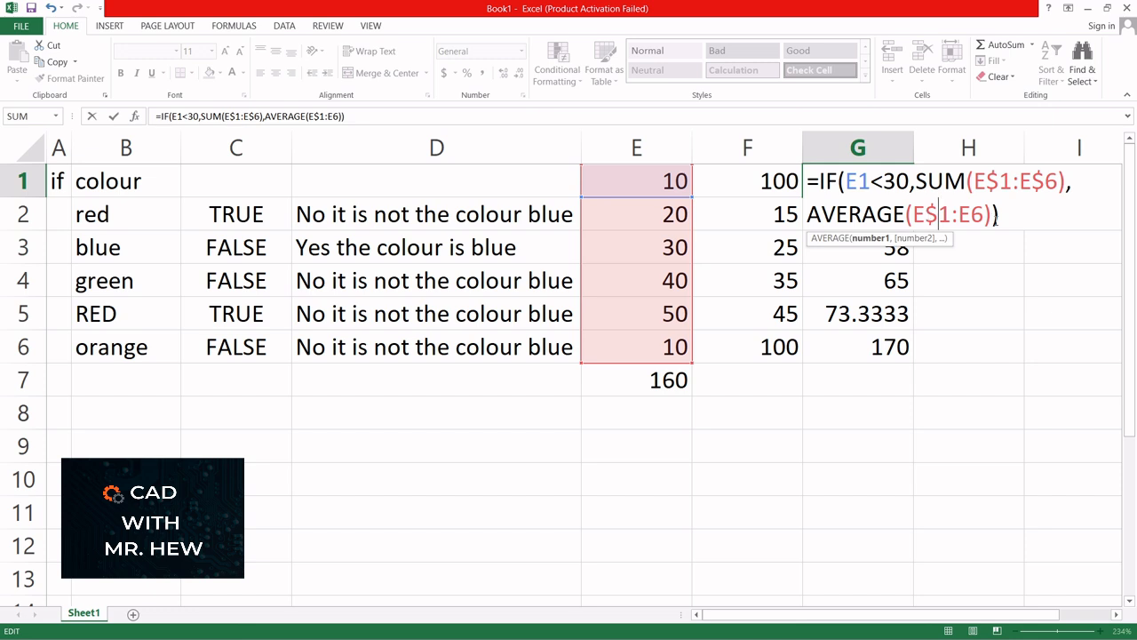
left_click(972, 214)
type("$")
key("Return")
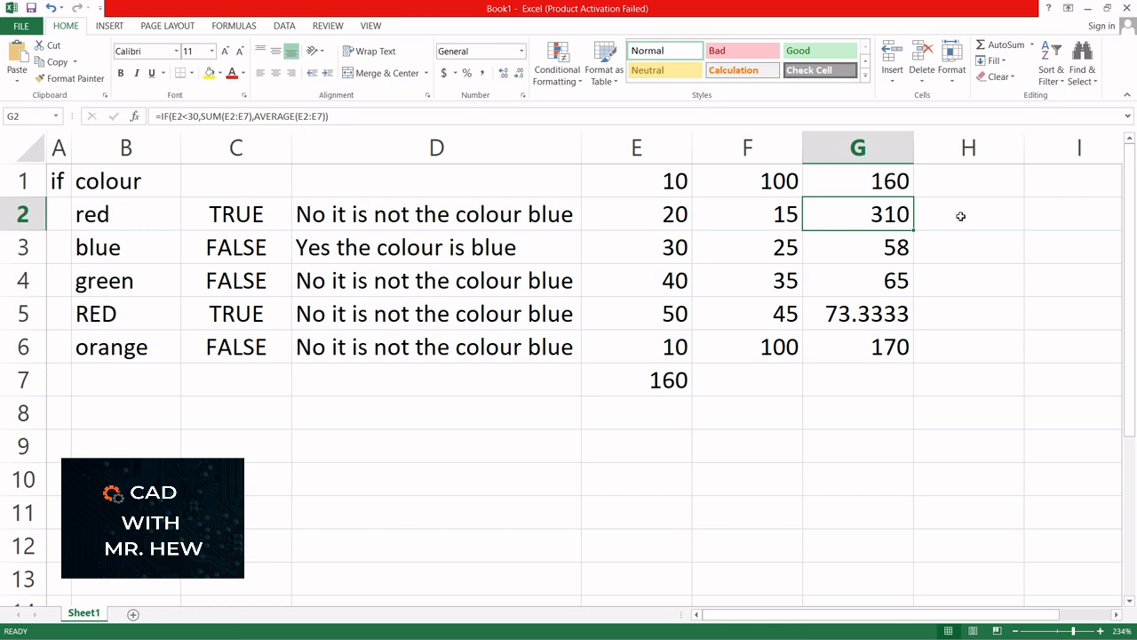
left_click(897, 187)
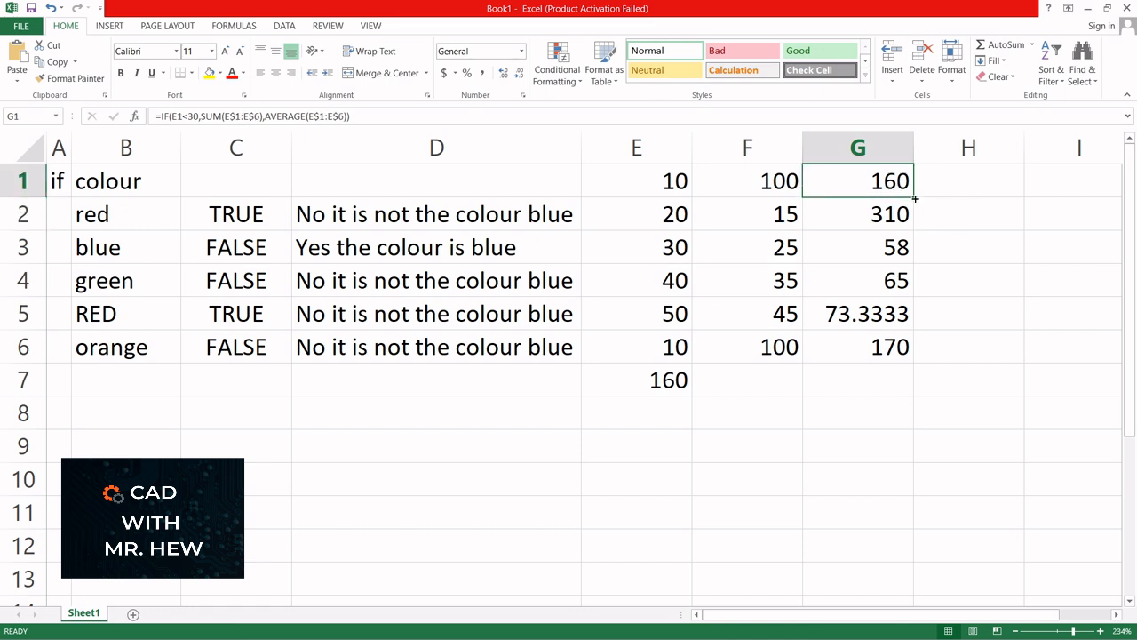
- Fill G1's formula down to G6 and enter =AVERAGE(E1:E6) in E8, showing 26.6667
left_click_drag(915, 199, 911, 352)
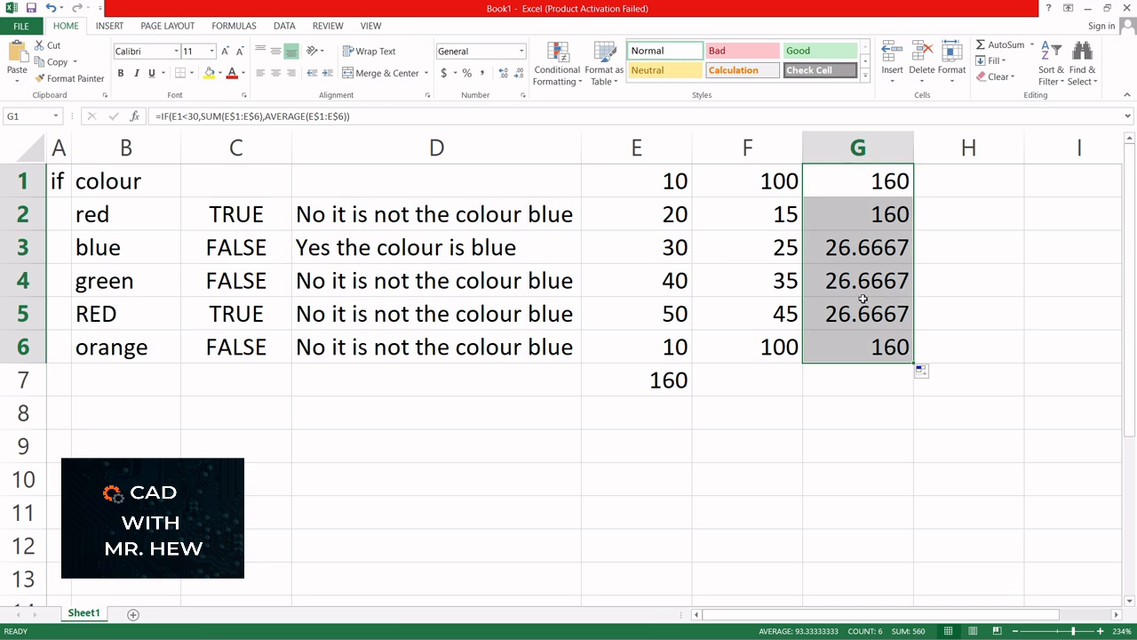
left_click(658, 403)
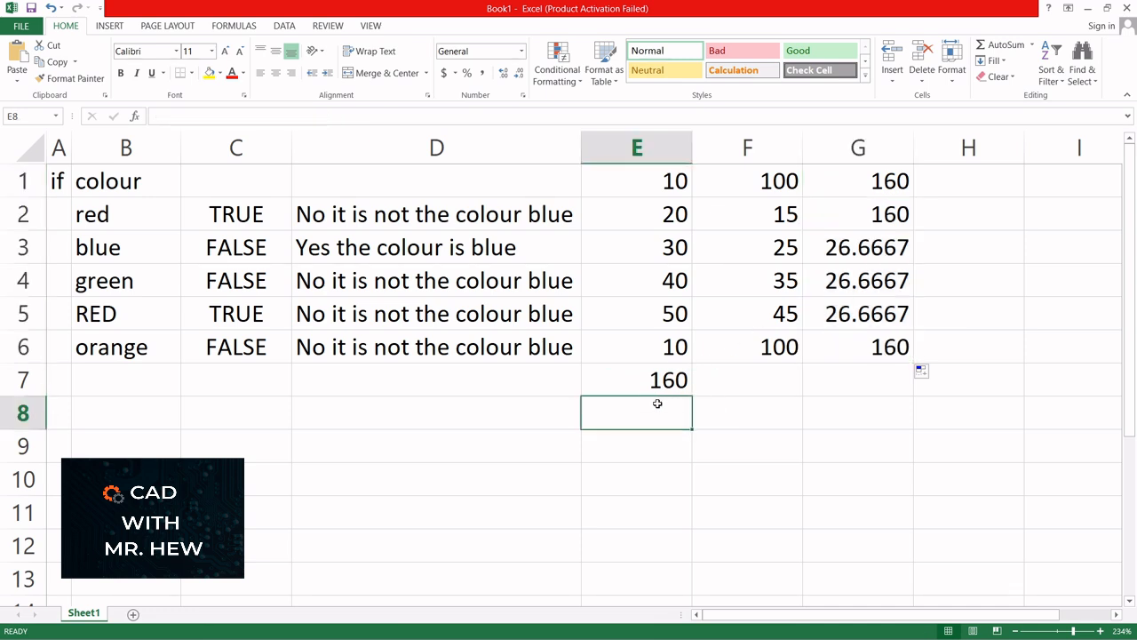
type("=av")
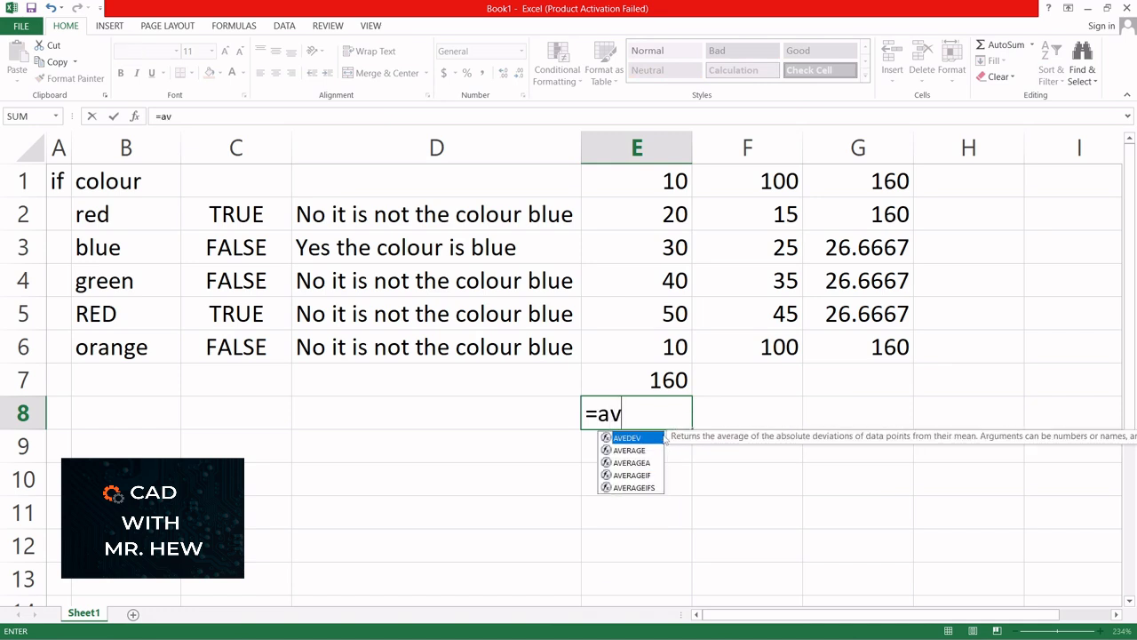
left_click(634, 452)
double_click(633, 451)
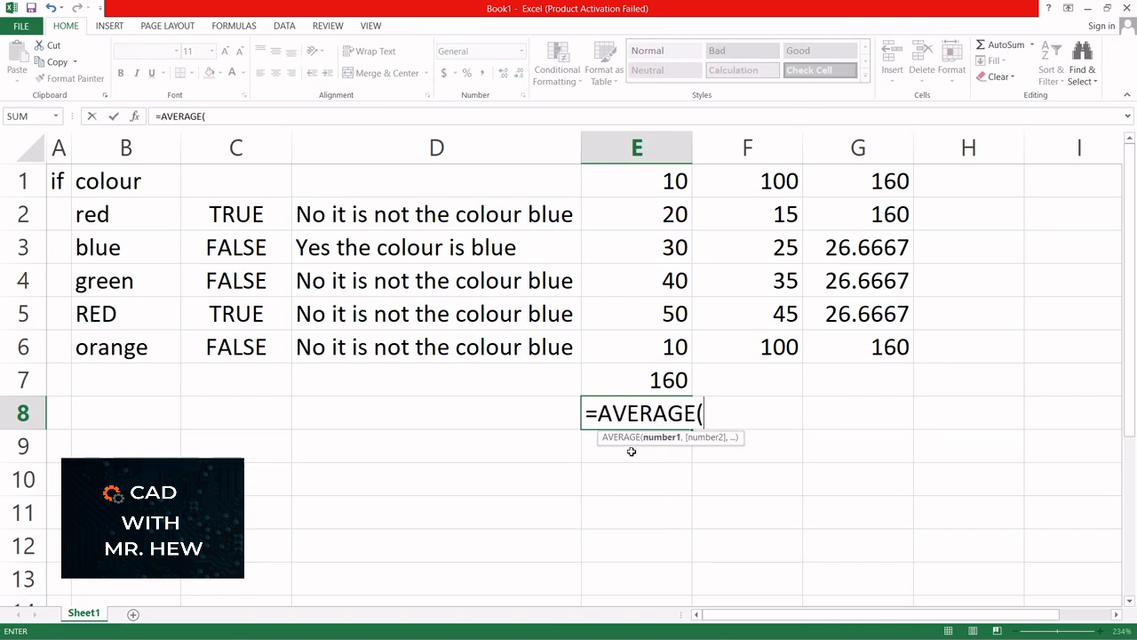
left_click_drag(654, 187, 642, 340)
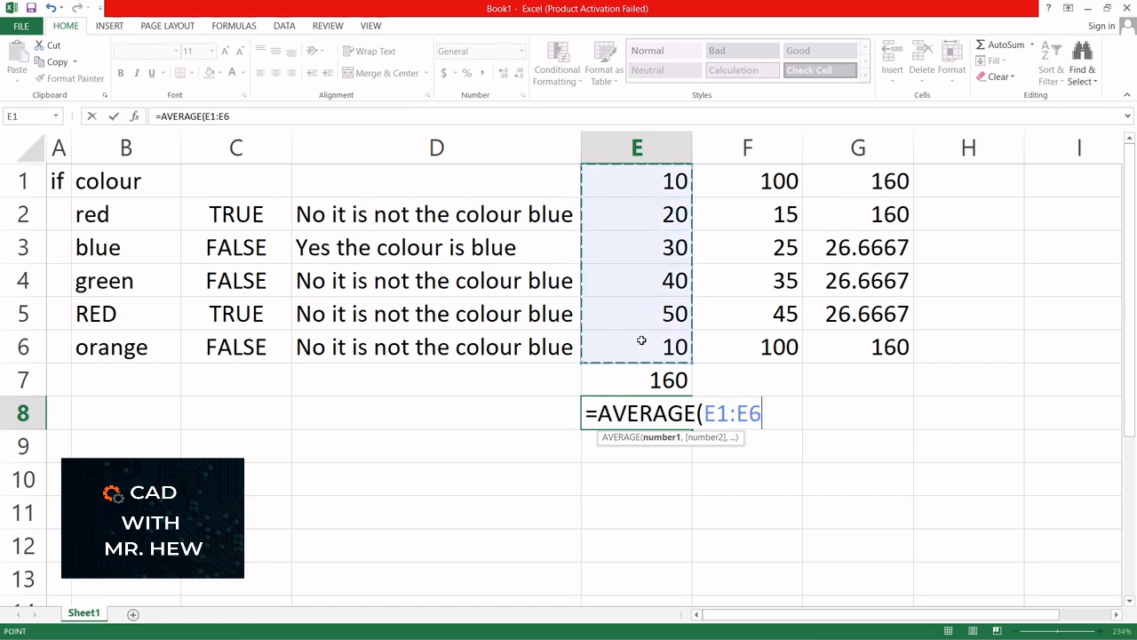
type(")")
key("Return")
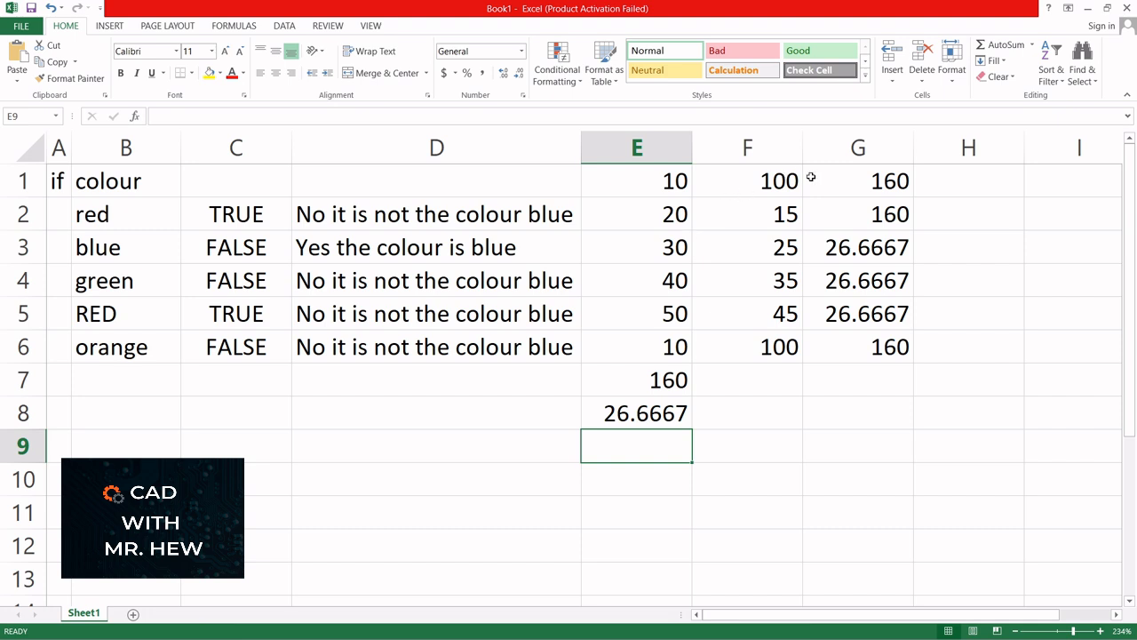
- Type the labels 'sum' in D7 and 'average' in D8 beside the totals
left_click(844, 181)
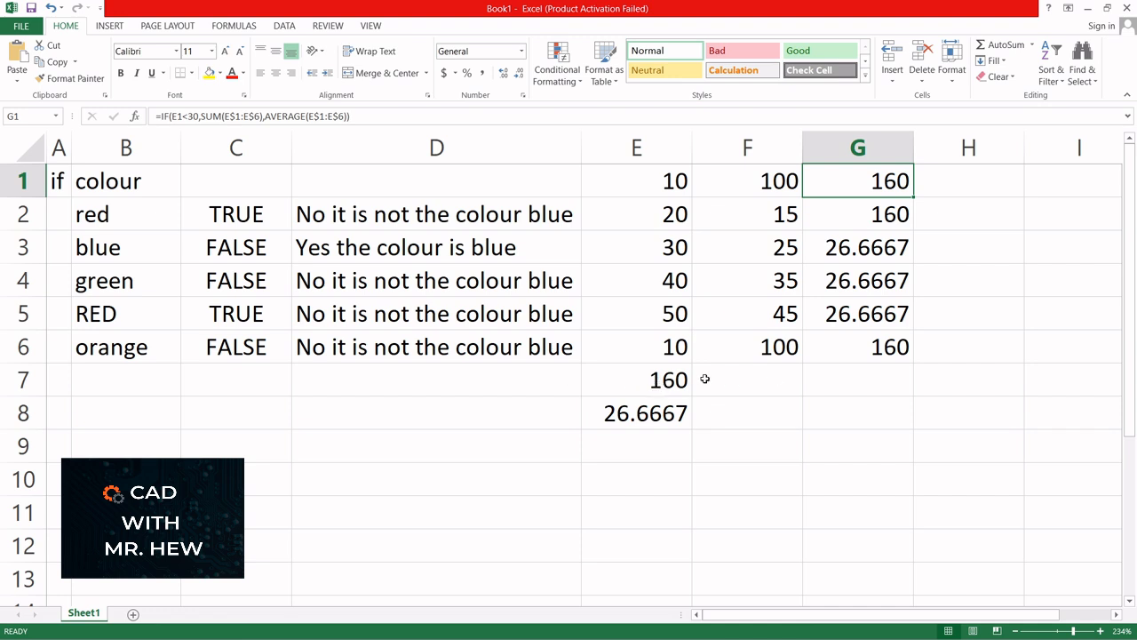
left_click(510, 378)
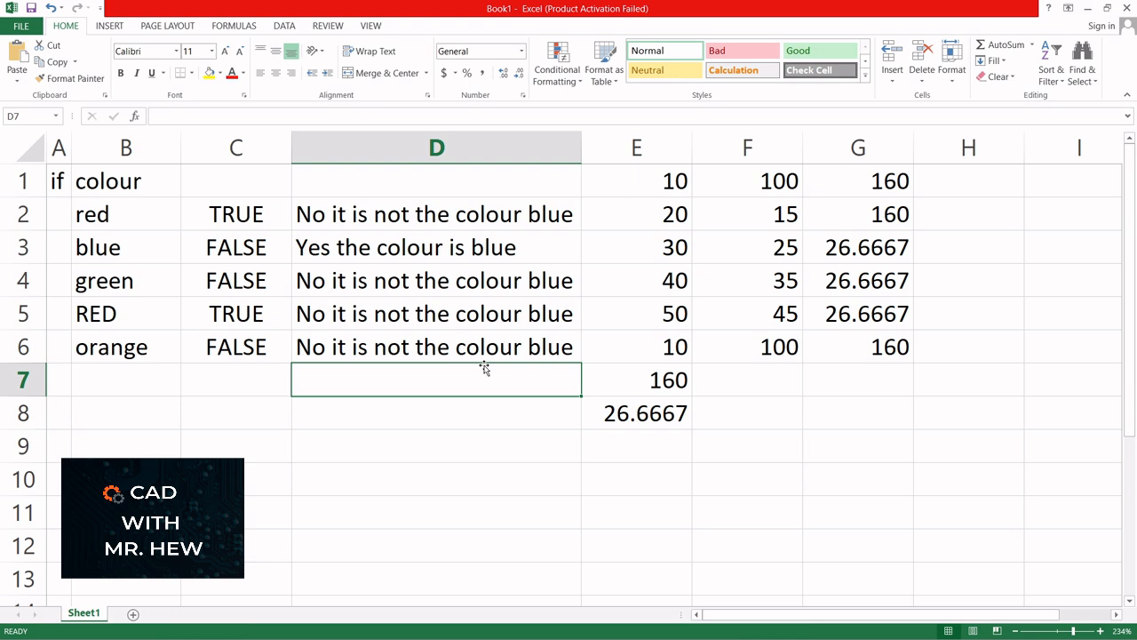
type("sum")
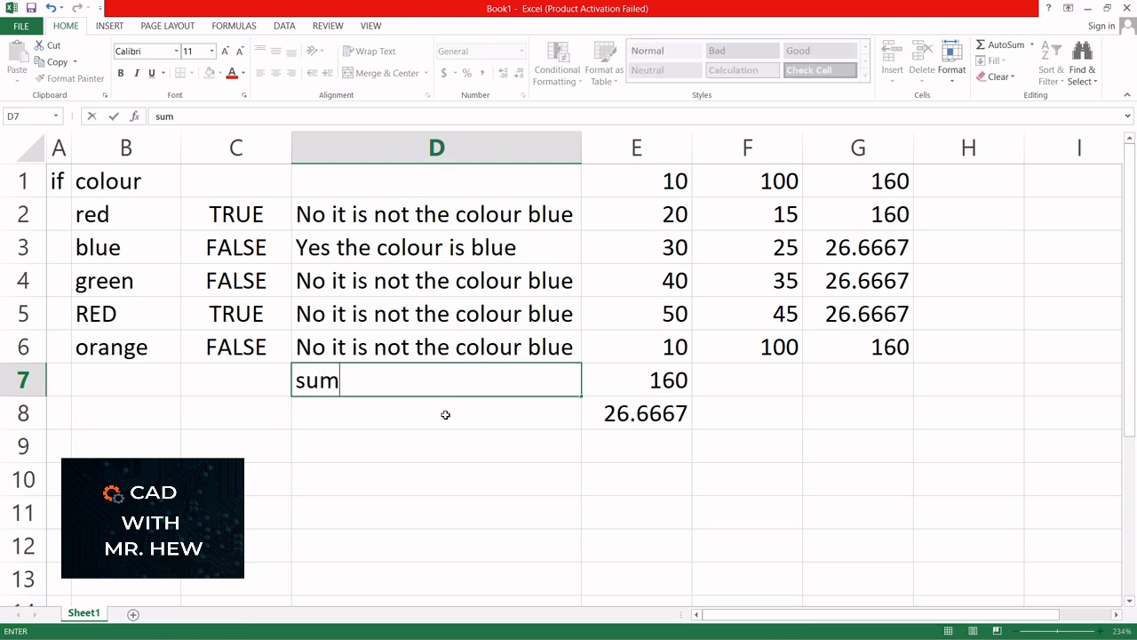
key("Return")
type("av")
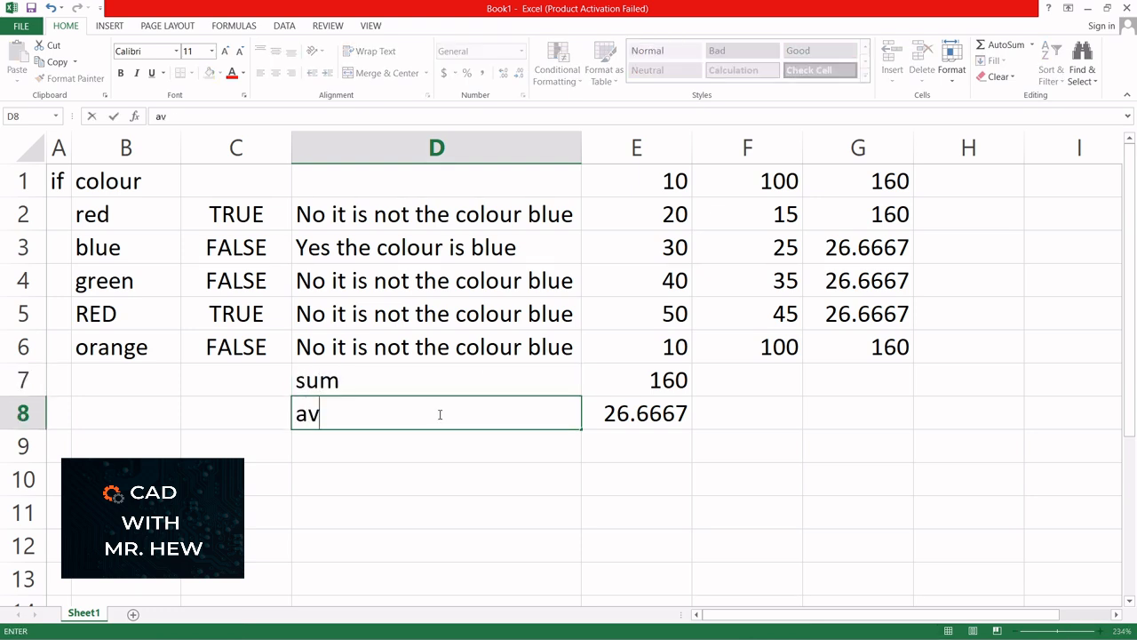
type("erage")
left_click(737, 412)
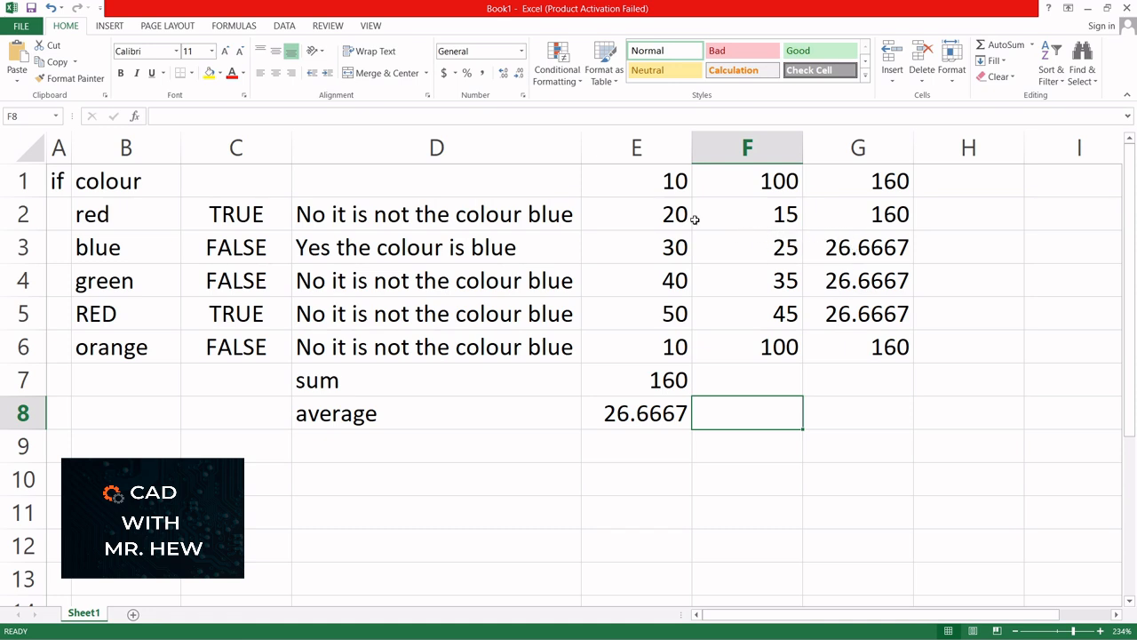
left_click(866, 248)
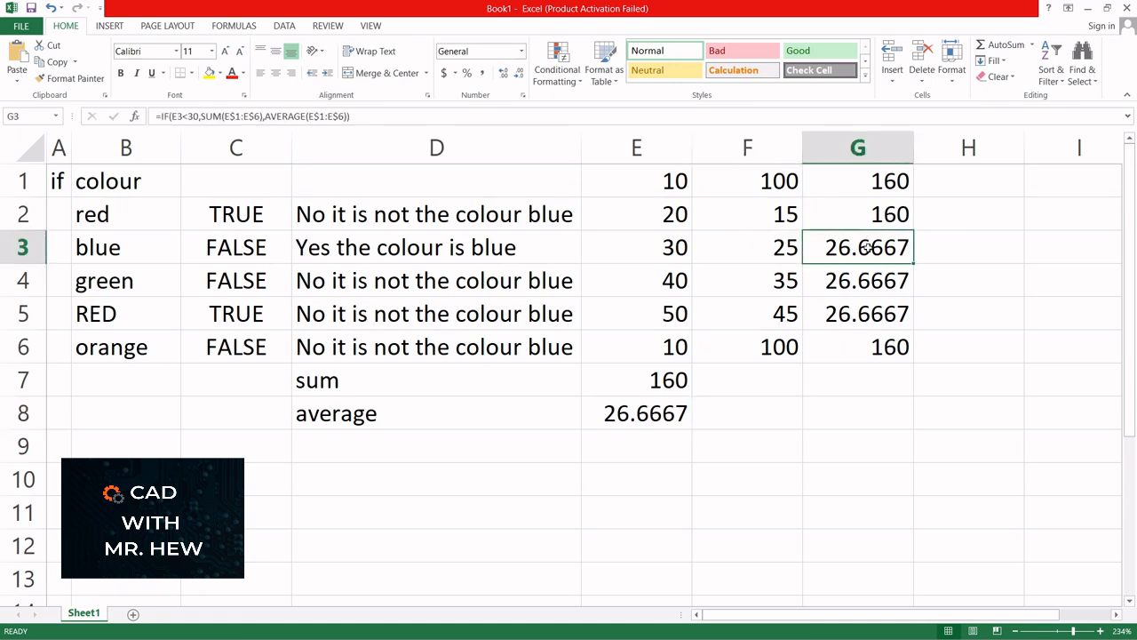